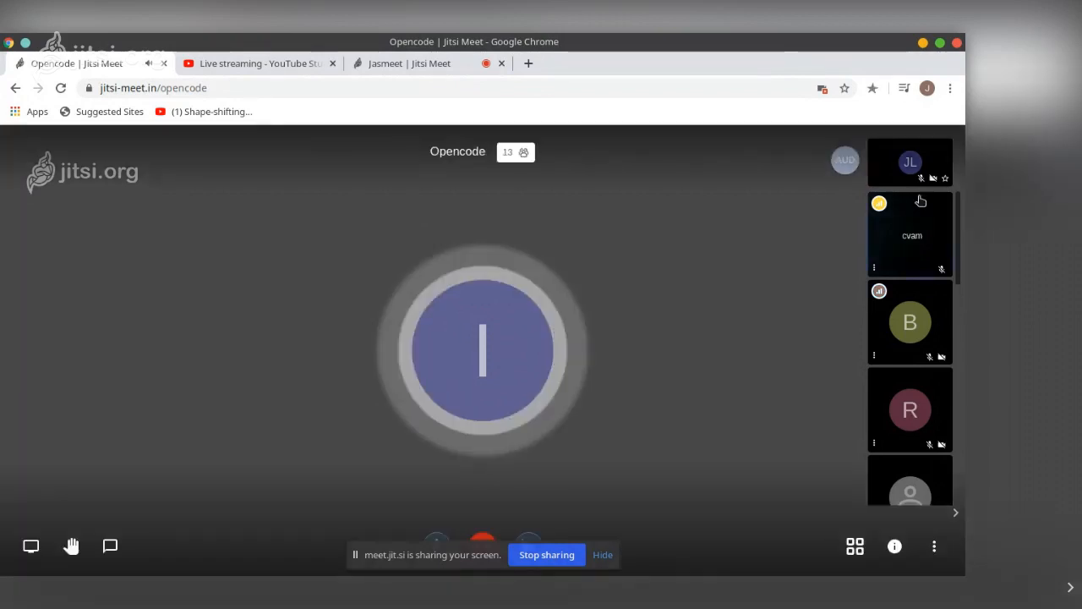
# Scroll through the participant thumbnails in the Opencode meeting to review who has joined
pyautogui.scroll(-1, 903, 327)
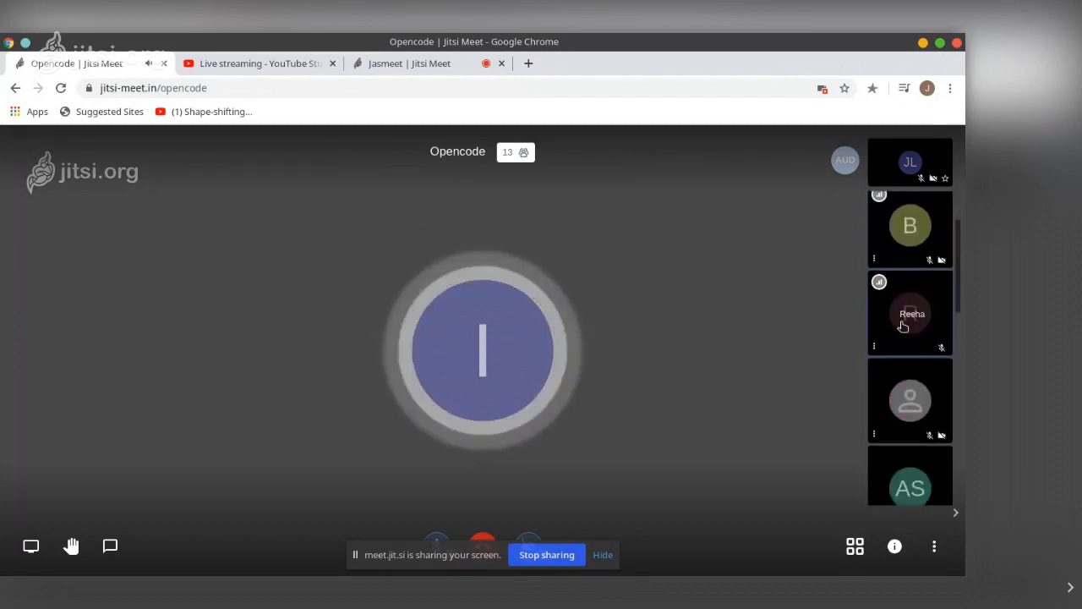
pyautogui.scroll(-2, 903, 327)
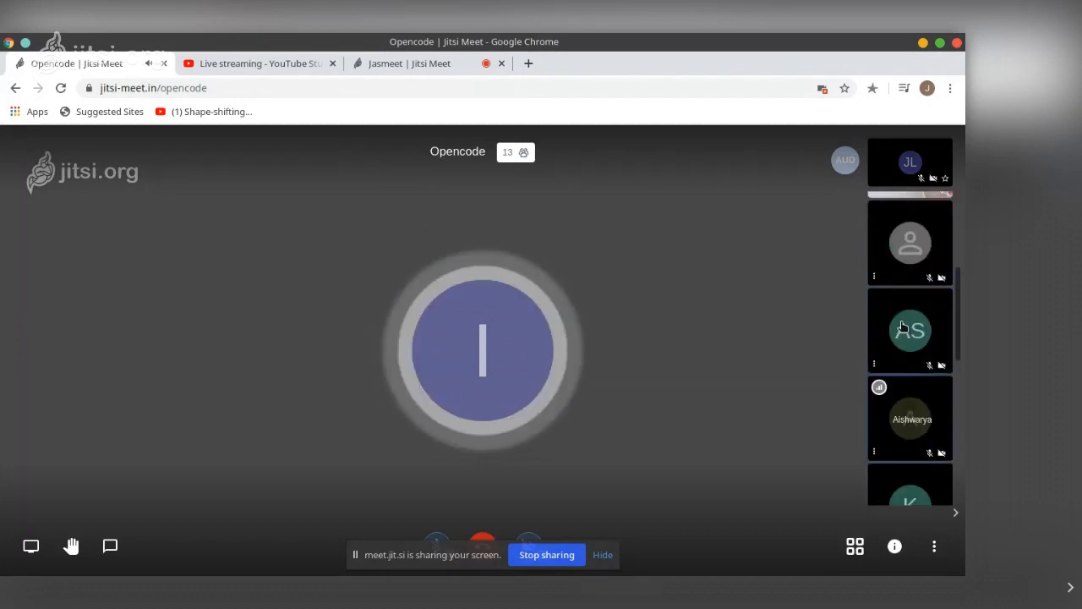
pyautogui.scroll(3, 903, 327)
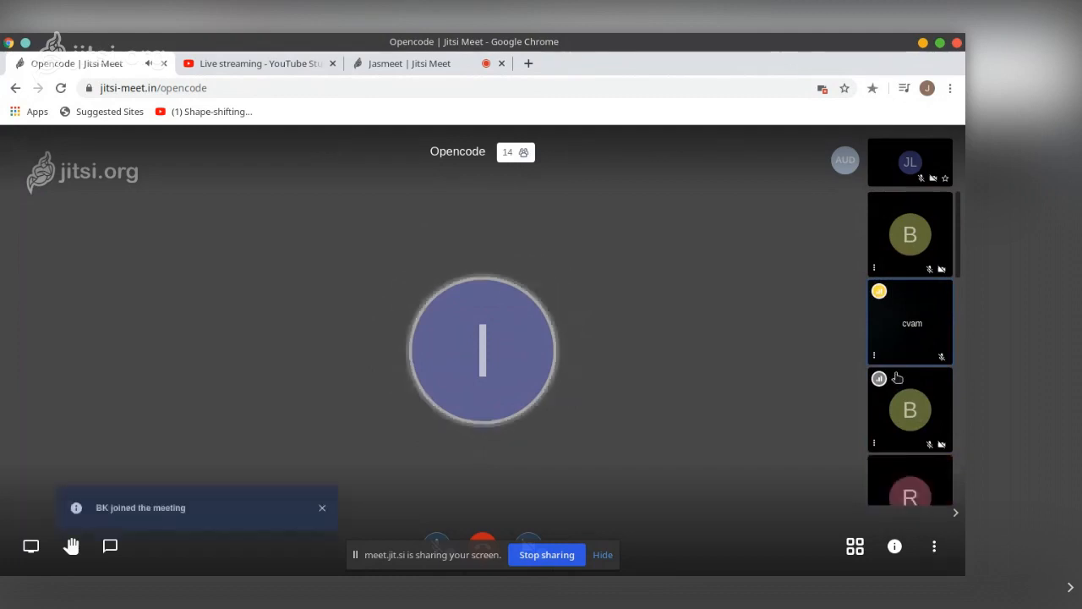
pyautogui.scroll(-4, 898, 378)
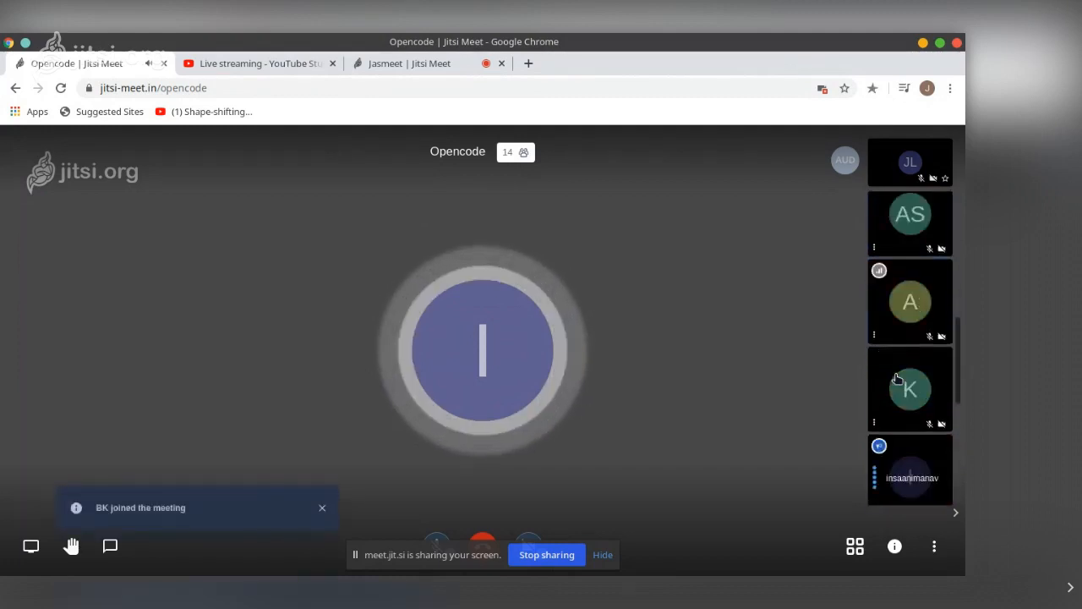
pyautogui.scroll(-1, 898, 378)
pyautogui.scroll(2, 898, 378)
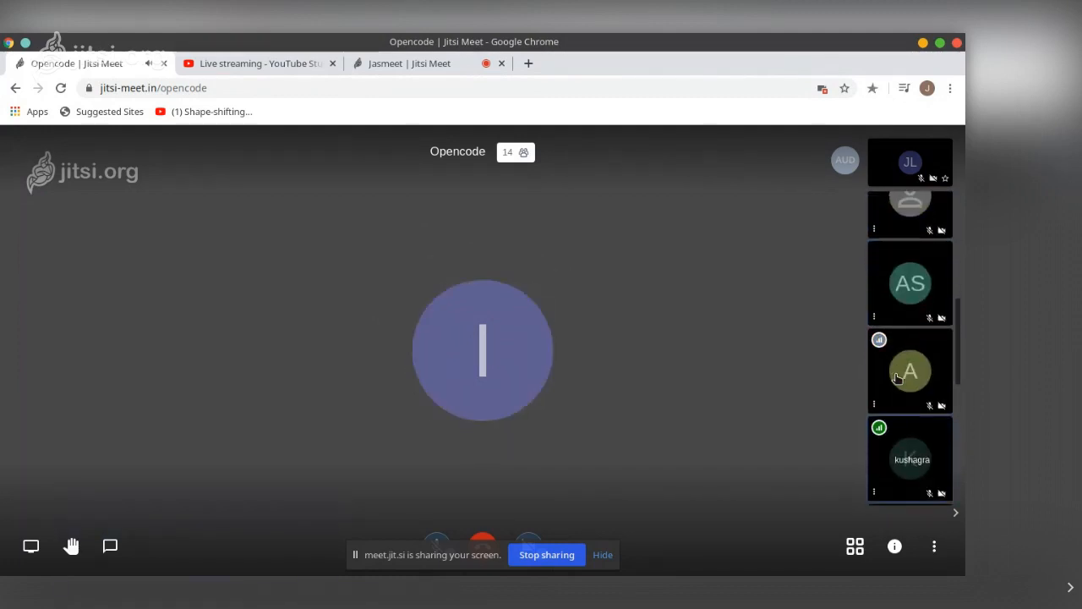
pyautogui.scroll(-4, 898, 378)
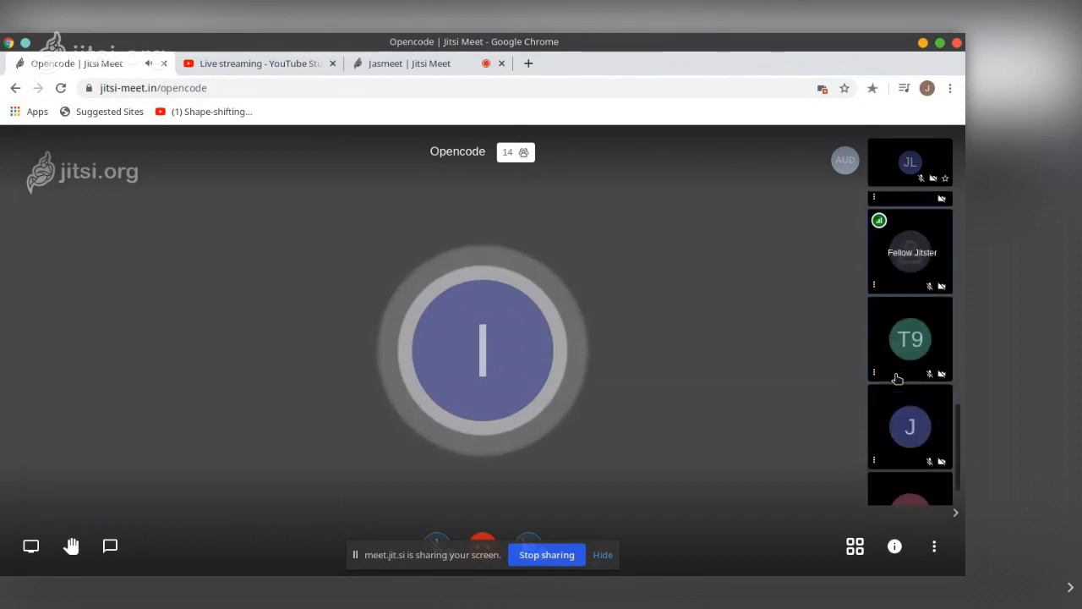
pyautogui.scroll(-1, 898, 378)
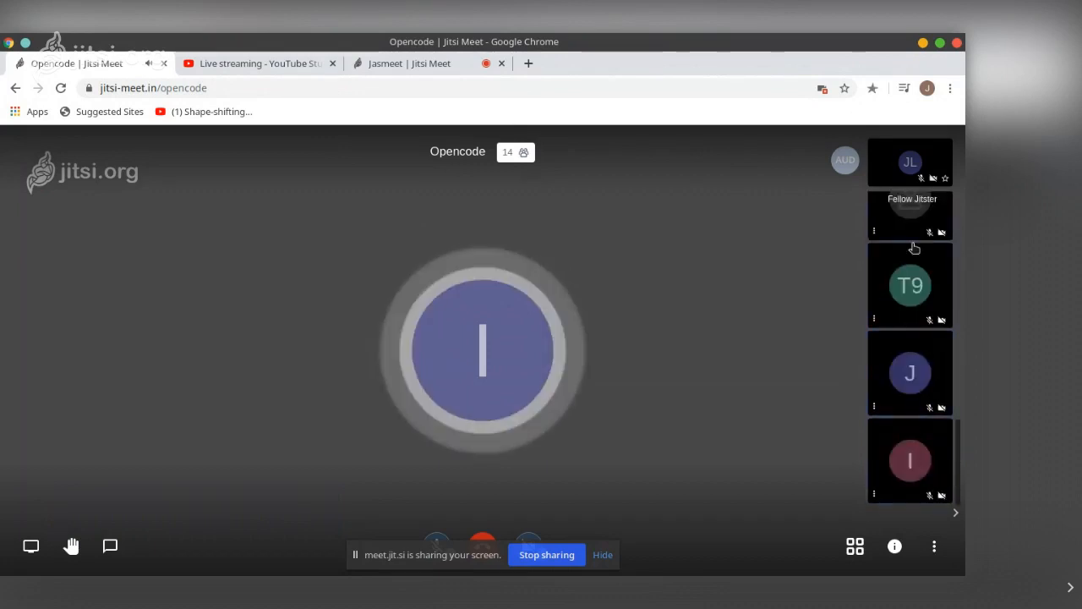
pyautogui.scroll(2, 914, 377)
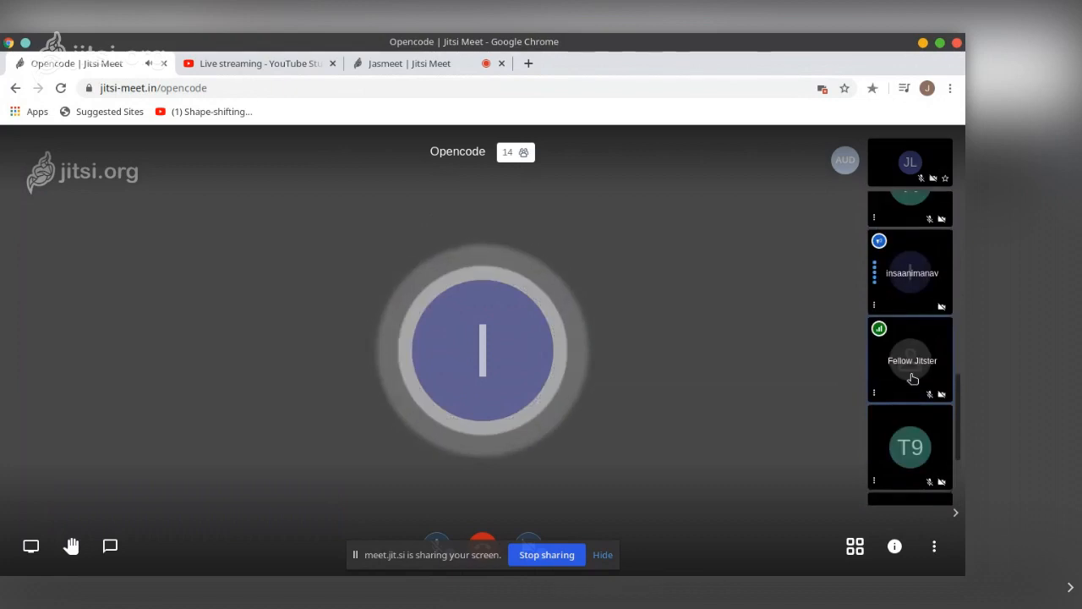
pyautogui.scroll(2, 913, 377)
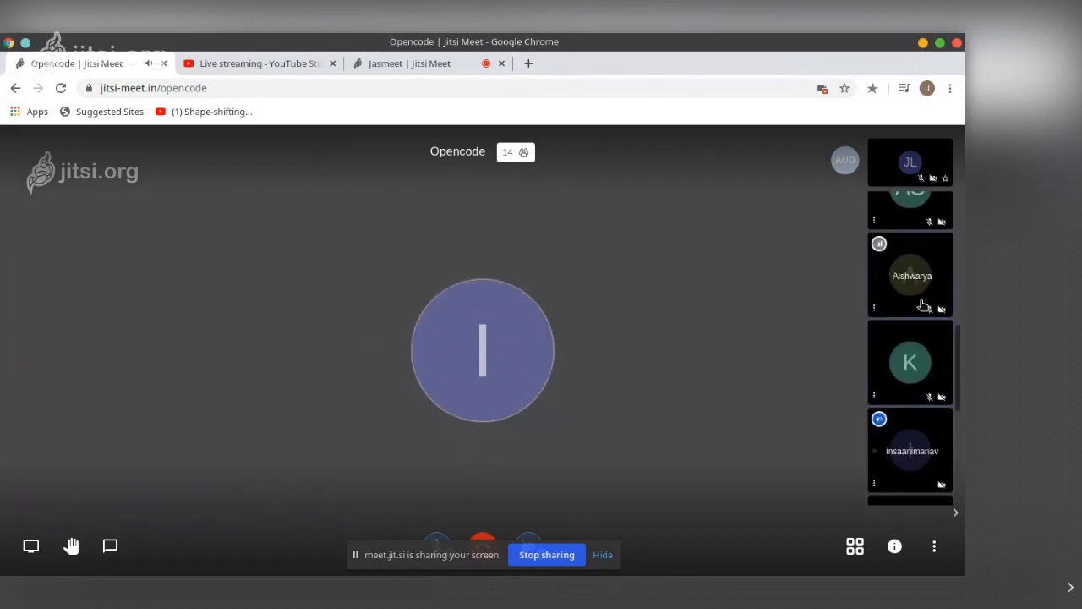
pyautogui.scroll(2, 914, 305)
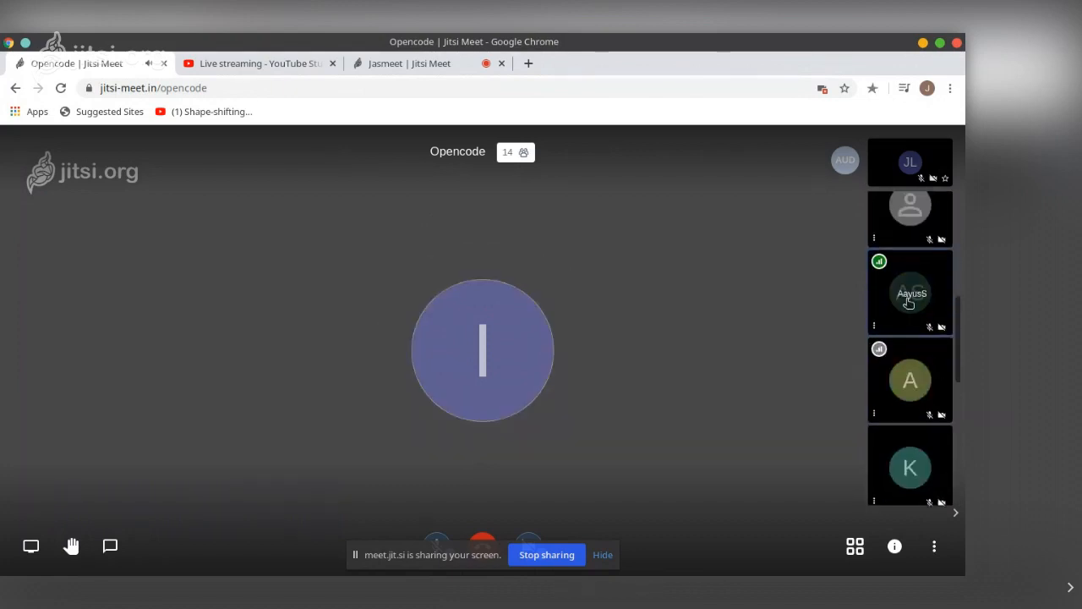
pyautogui.scroll(3, 909, 305)
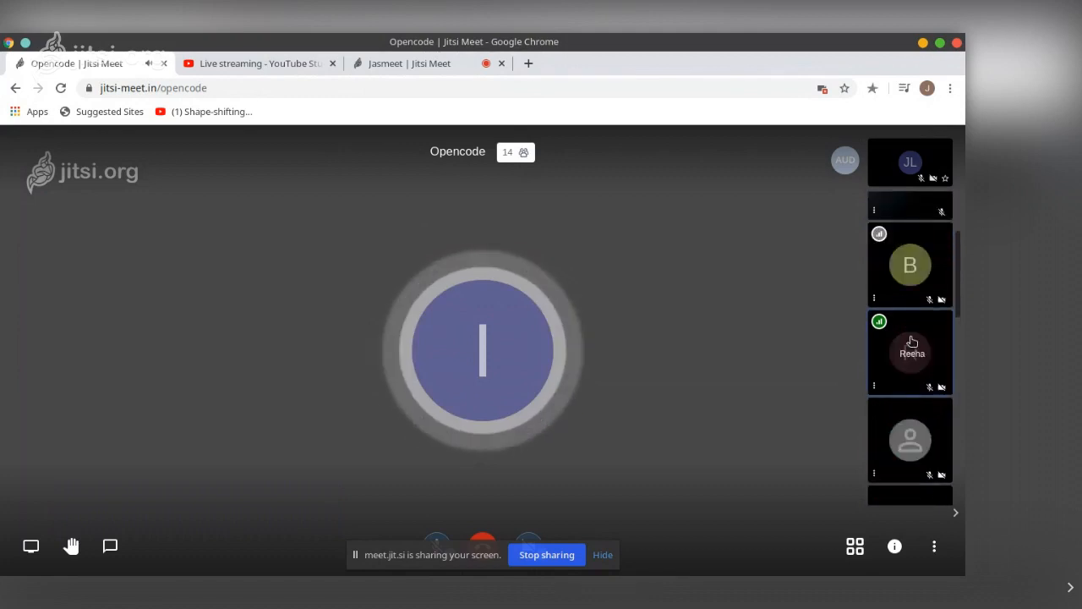
pyautogui.scroll(2, 911, 341)
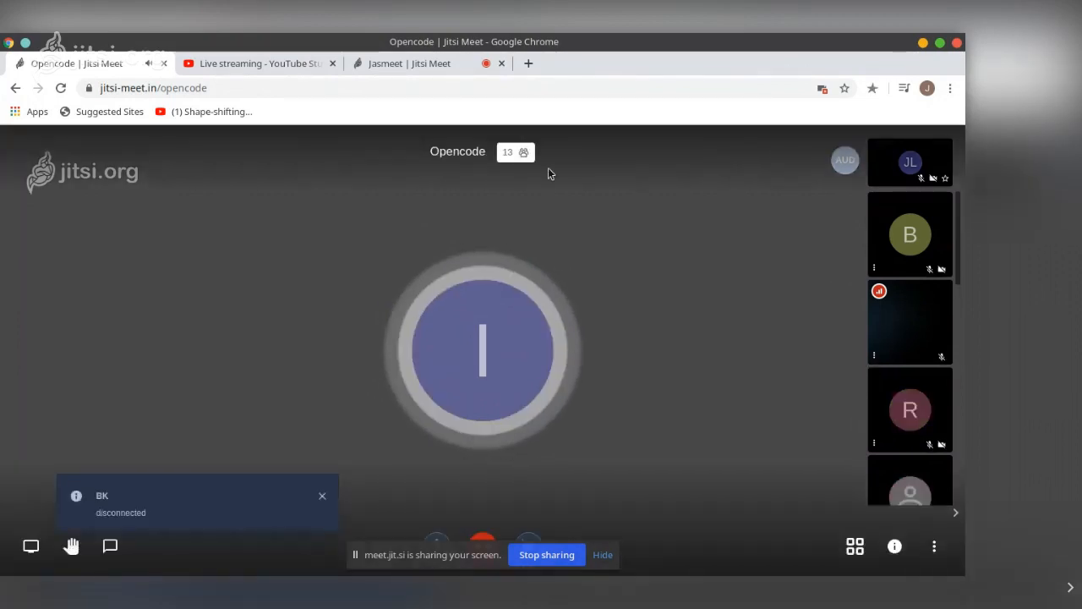
# Switch to the Jasmeet meeting tab and check its more-options menu and the system audio volume panel
pyautogui.click(462, 73)
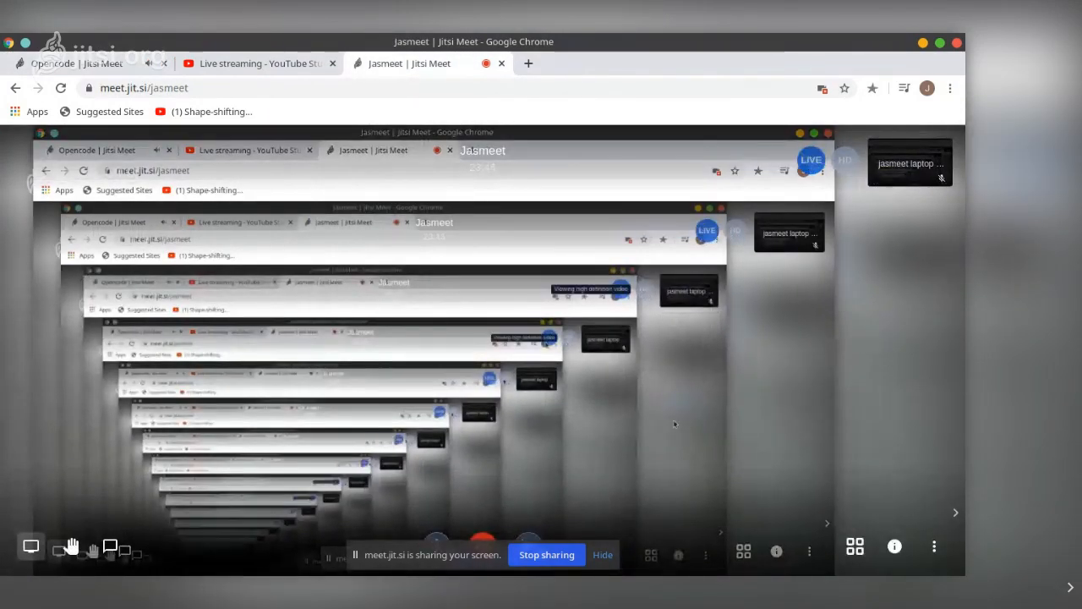
pyautogui.click(932, 548)
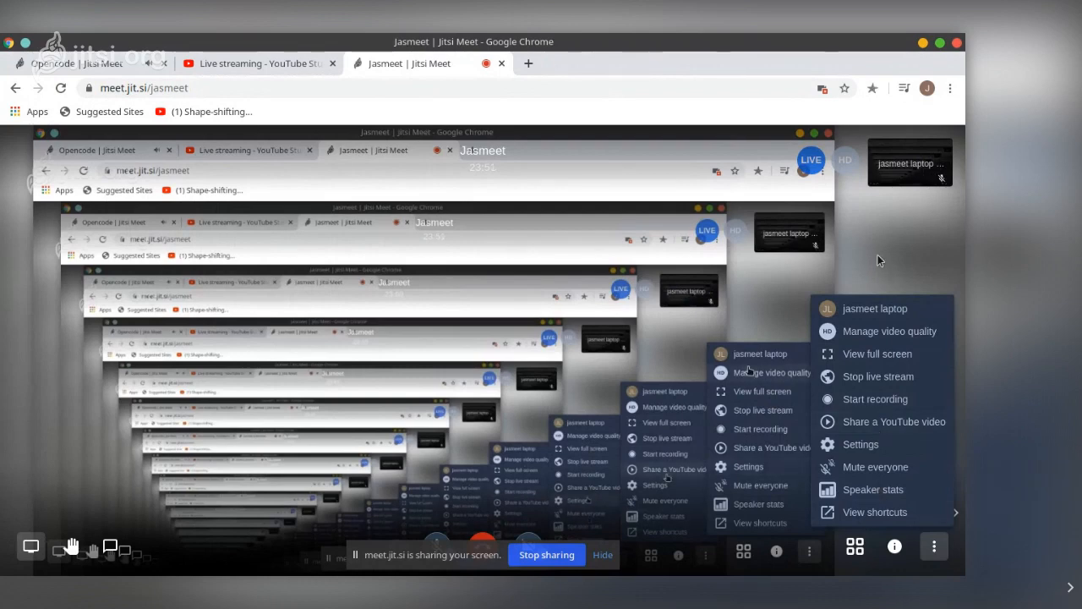
pyautogui.click(934, 550)
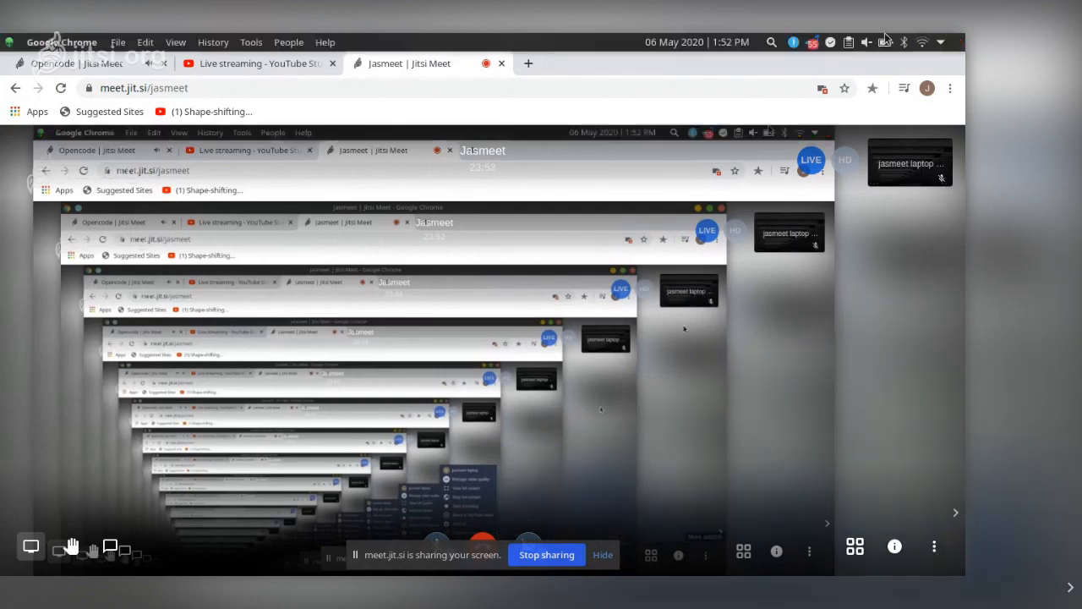
pyautogui.click(866, 42)
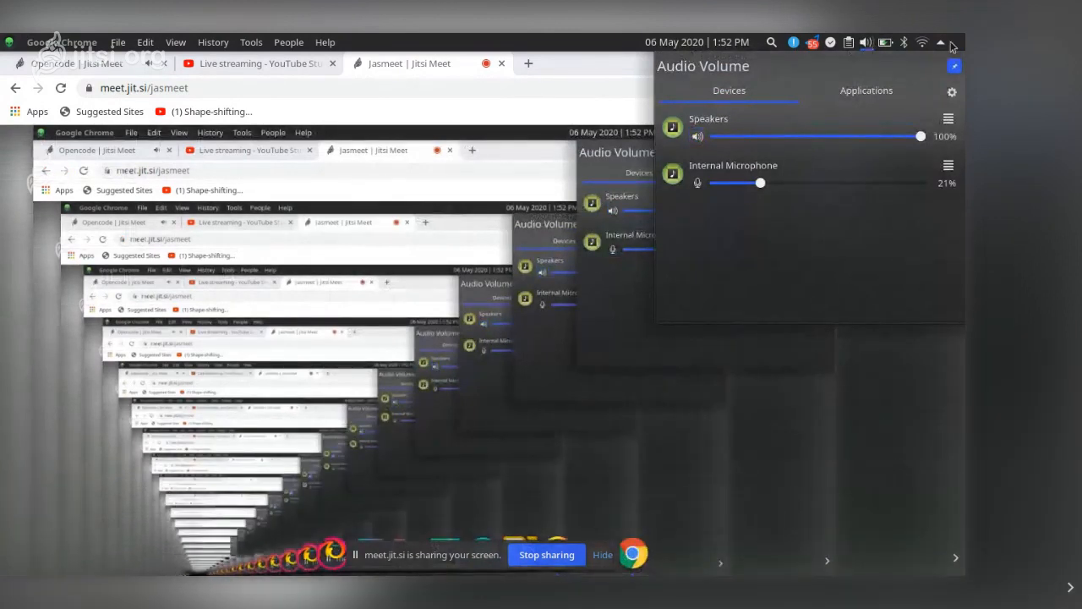
pyautogui.click(579, 106)
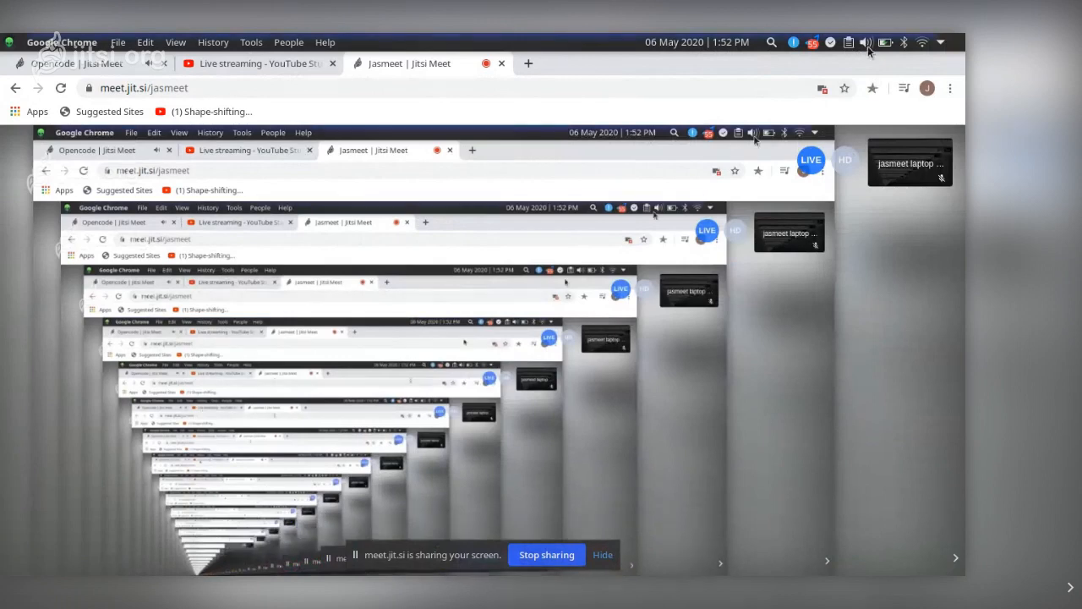
# Return to the Opencode meeting tab and mute the speakers in the system audio volume panel
pyautogui.click(74, 63)
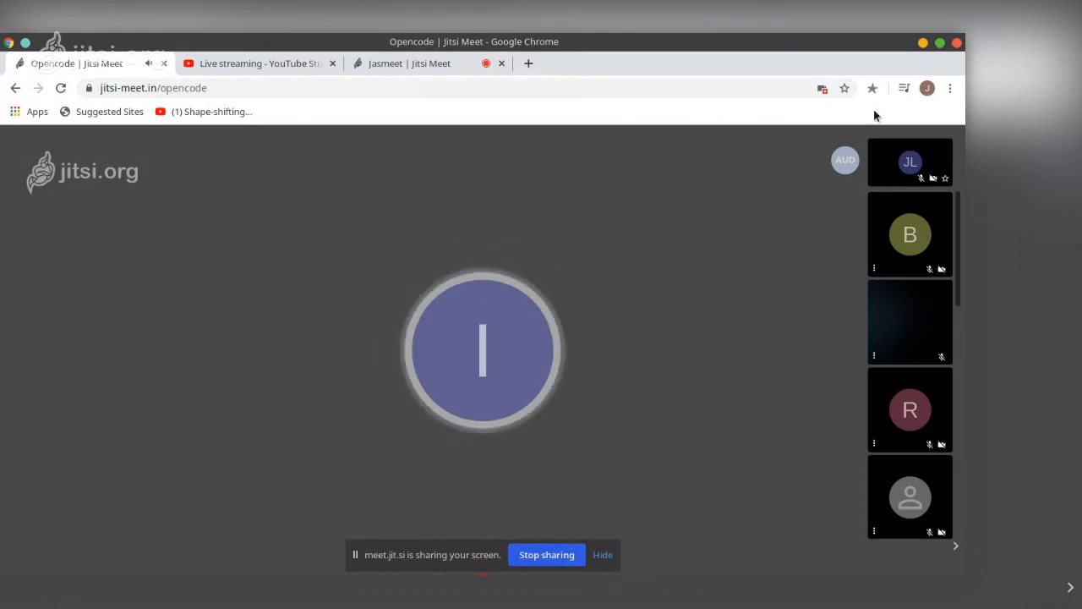
pyautogui.moveTo(816, 42)
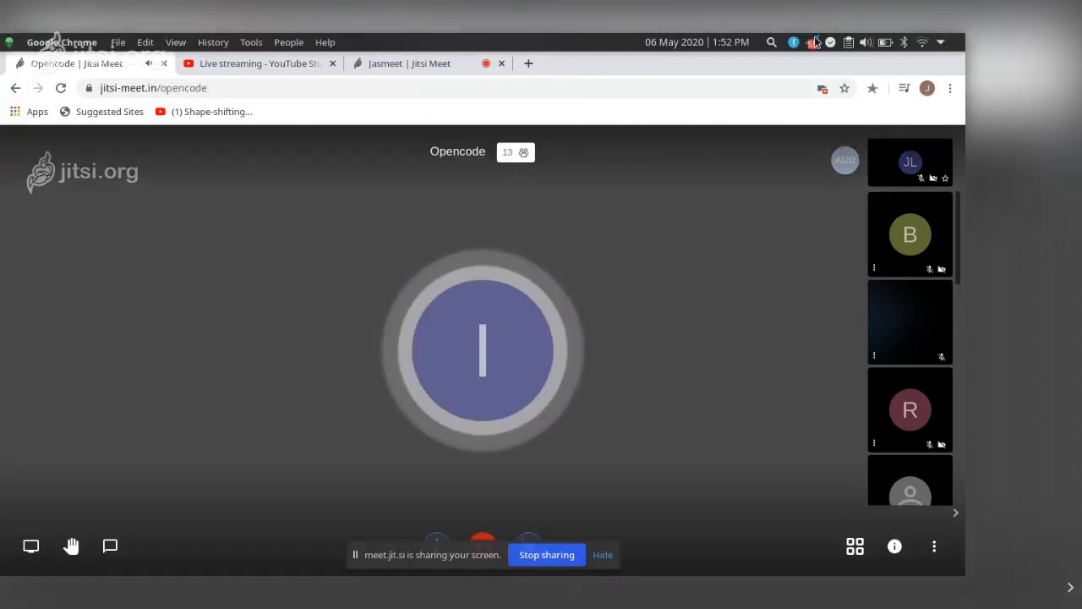
pyautogui.scroll(1, 866, 42)
pyautogui.click(867, 42)
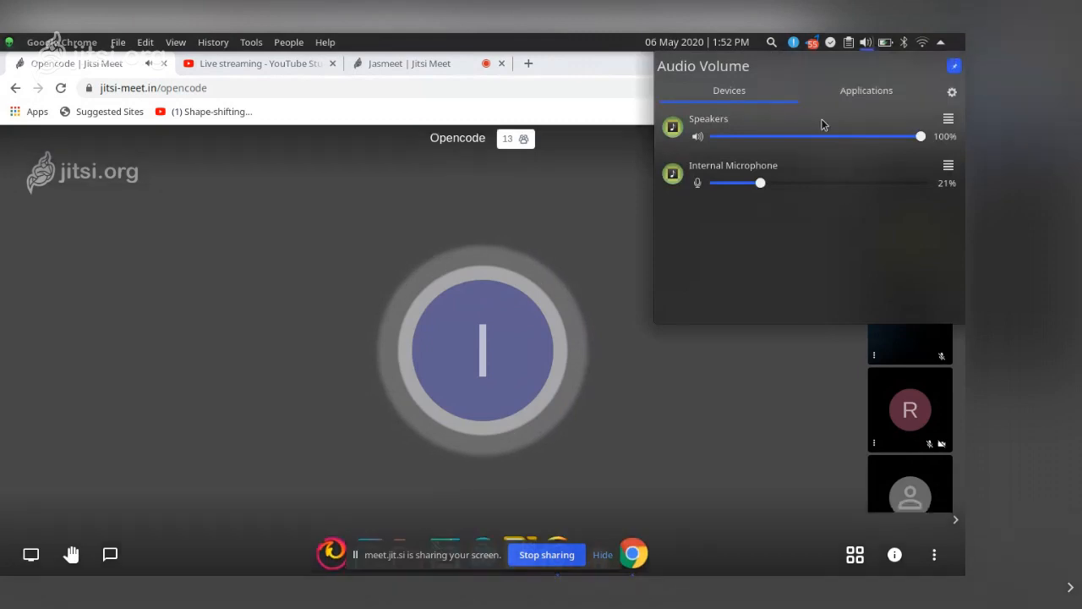
pyautogui.click(698, 137)
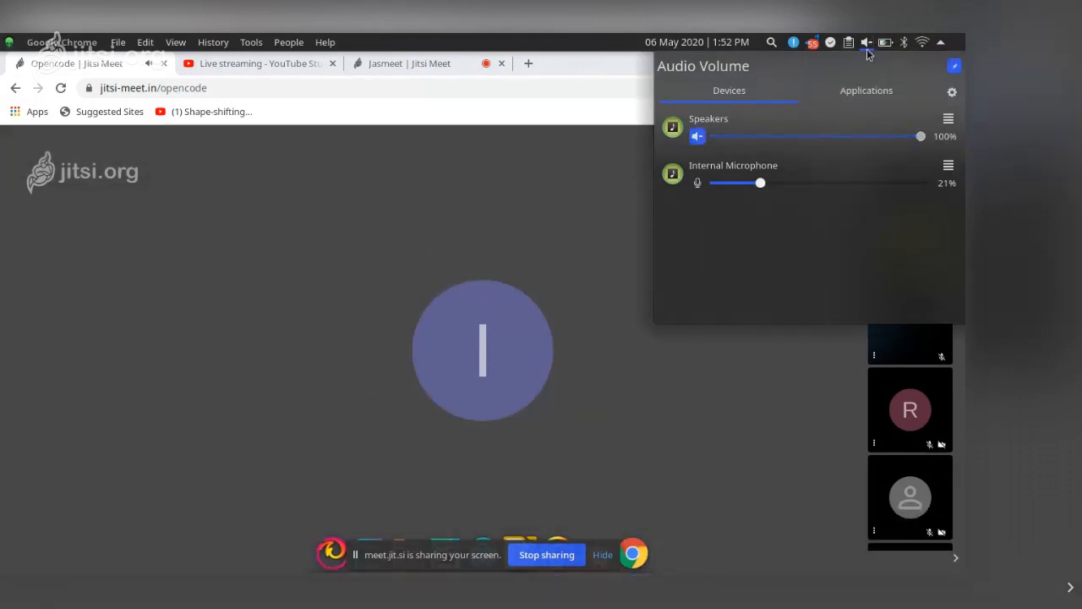
pyautogui.click(839, 182)
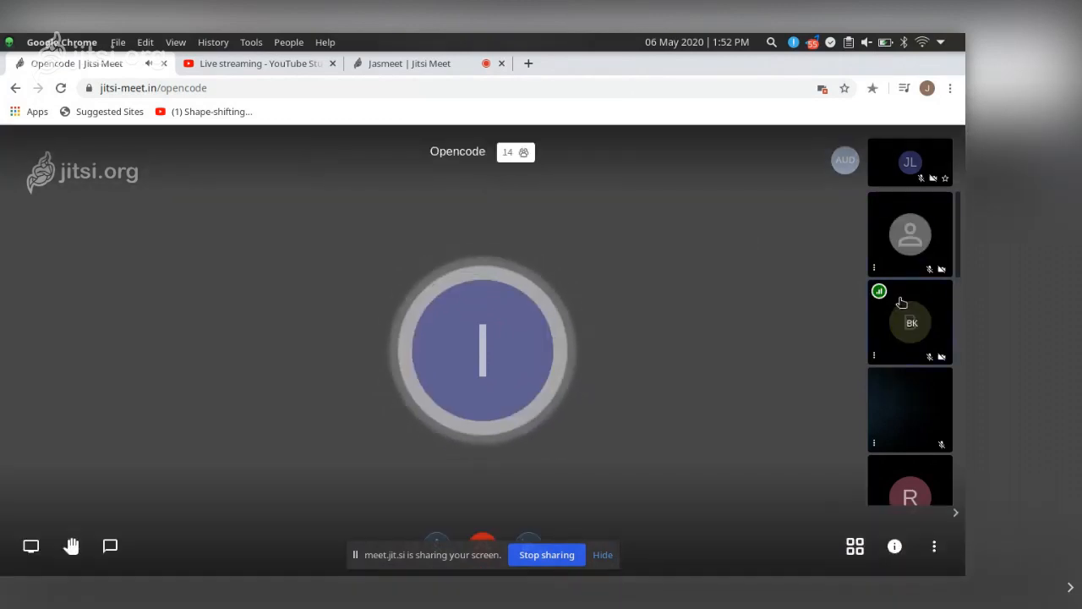
# Scroll through the Opencode meeting's participant thumbnails again
pyautogui.scroll(-3, 913, 471)
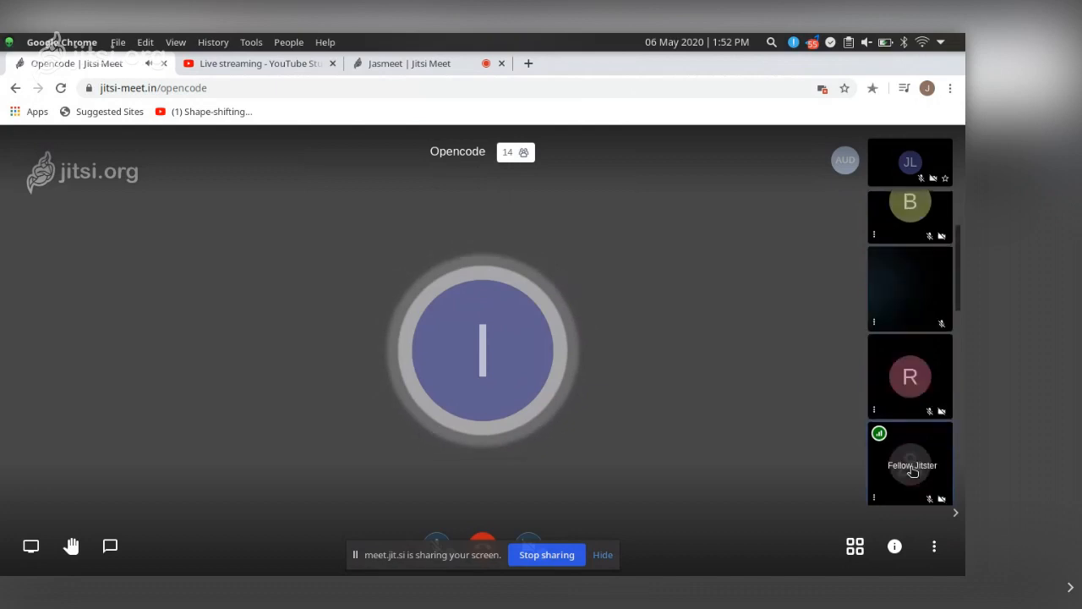
pyautogui.scroll(-1, 912, 471)
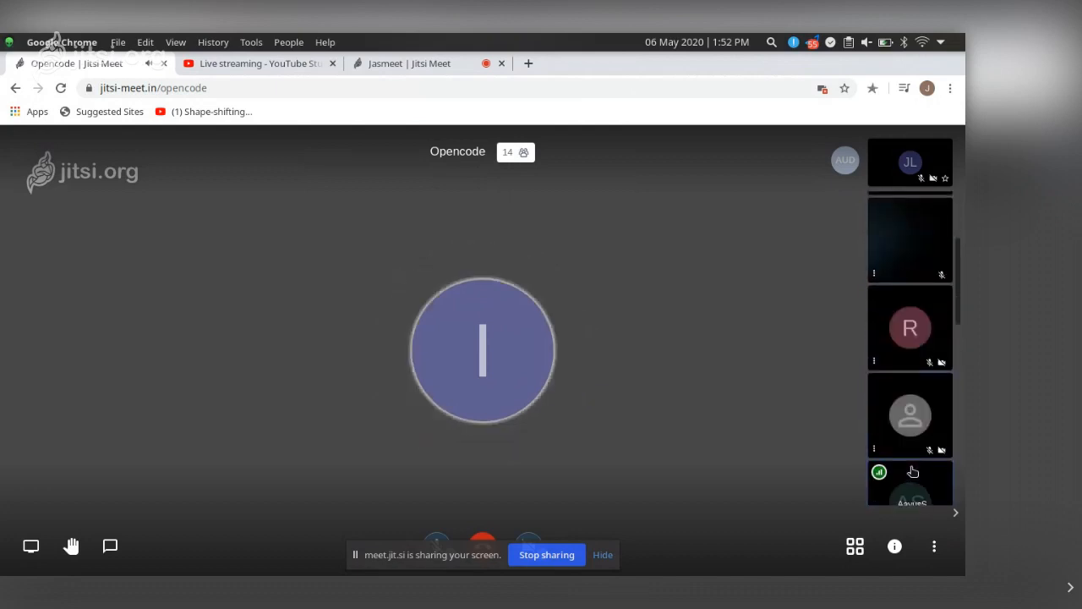
pyautogui.scroll(1, 912, 471)
pyautogui.scroll(-2, 912, 471)
pyautogui.scroll(3, 912, 471)
pyautogui.scroll(-2, 912, 472)
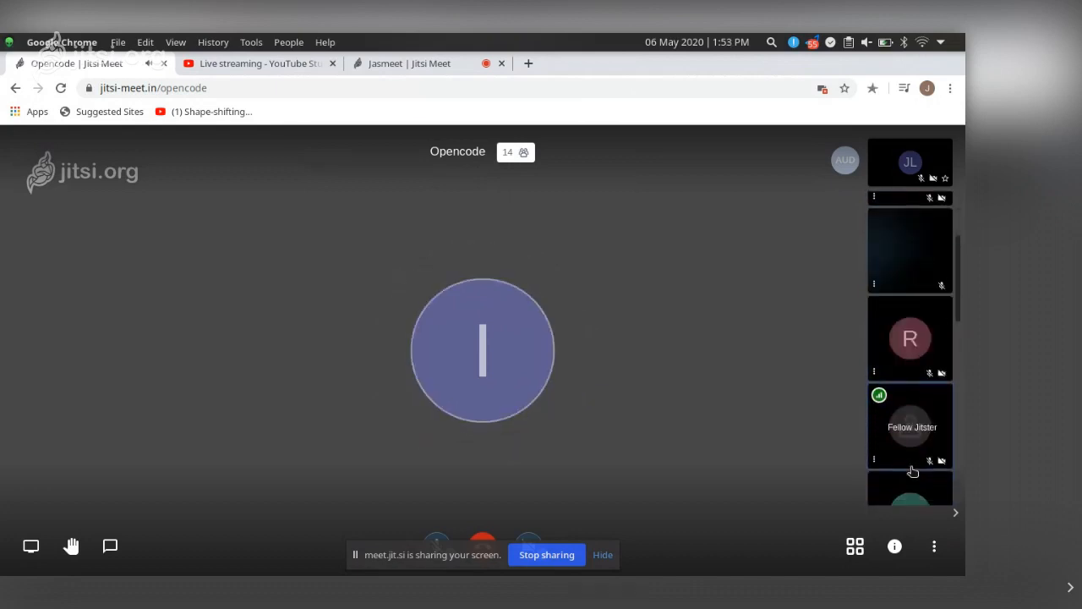
pyautogui.scroll(3, 912, 471)
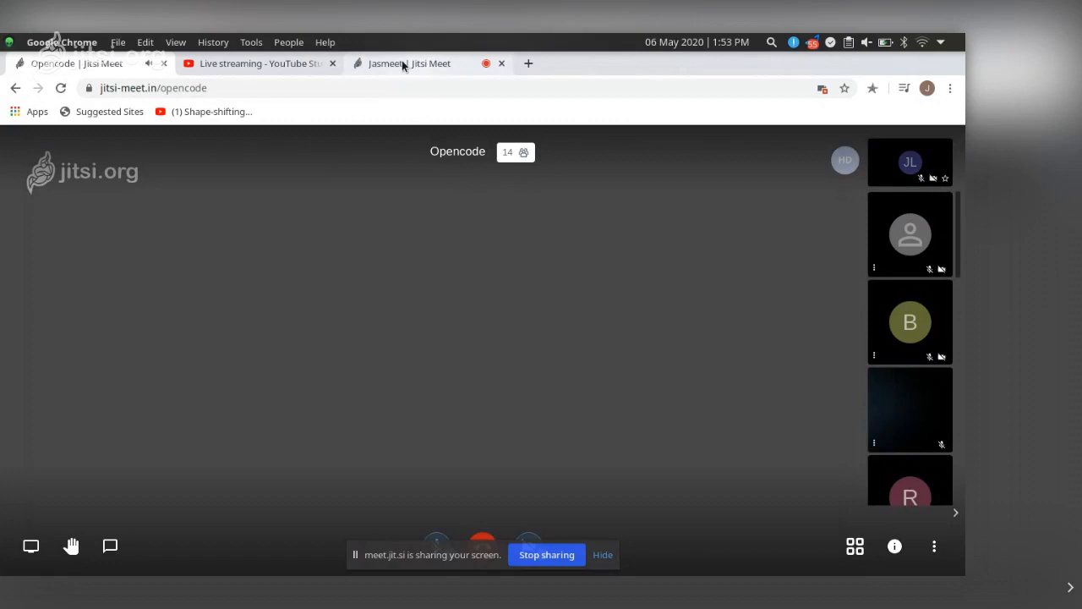
# Switch back to the Opencode meeting tab to view the presenter's shared Manjaro installer screen
pyautogui.click(306, 71)
pyautogui.click(116, 65)
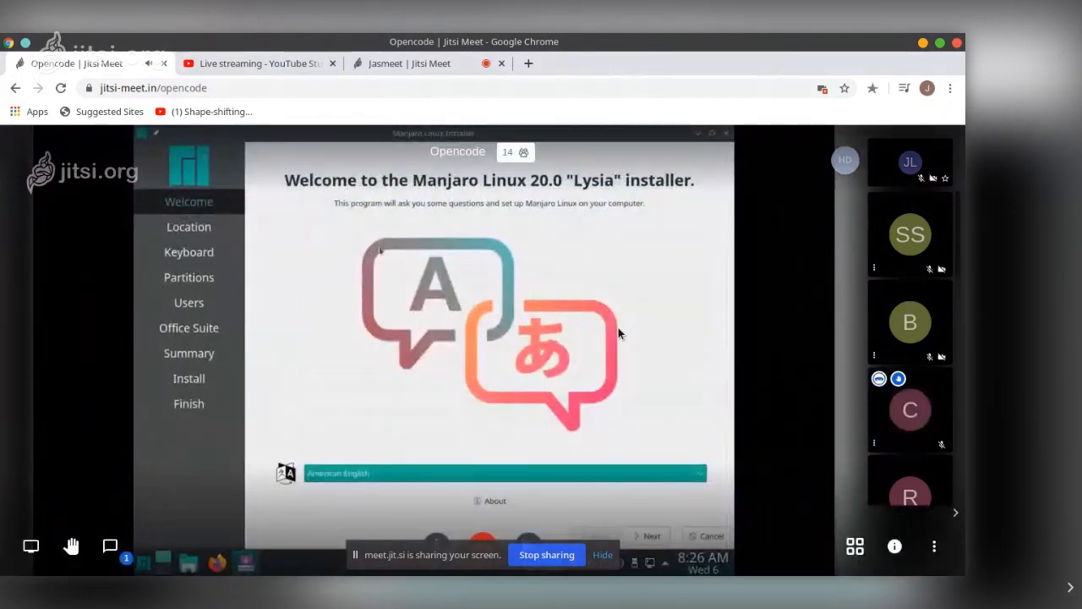
pyautogui.moveTo(879, 382)
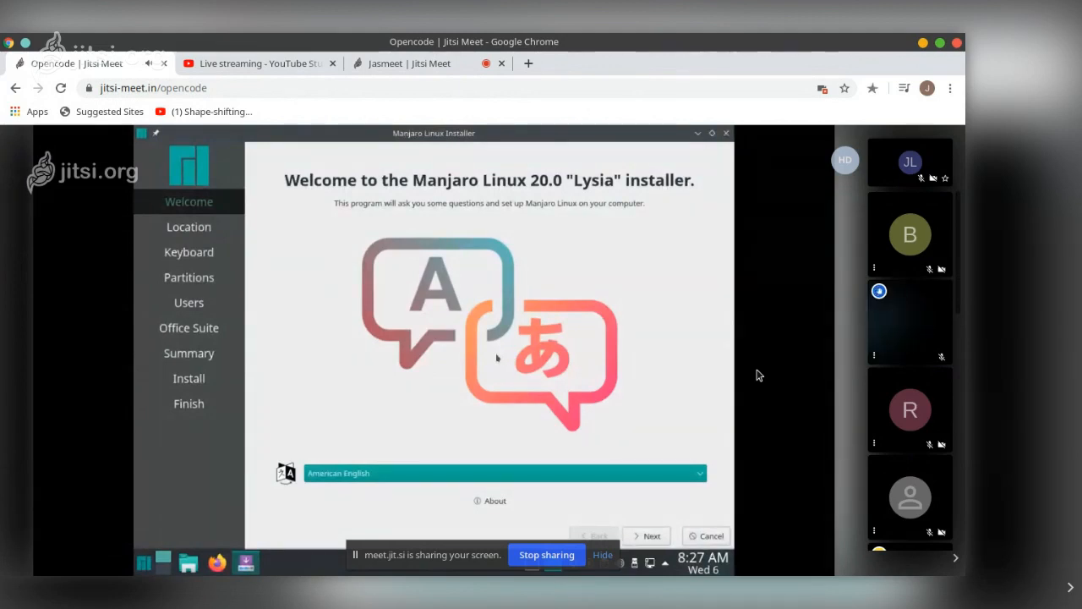
# Check the Jasmeet meeting's more-options menu and audio volume, then return to the Opencode installer presentation
pyautogui.moveTo(489, 281)
pyautogui.click(423, 67)
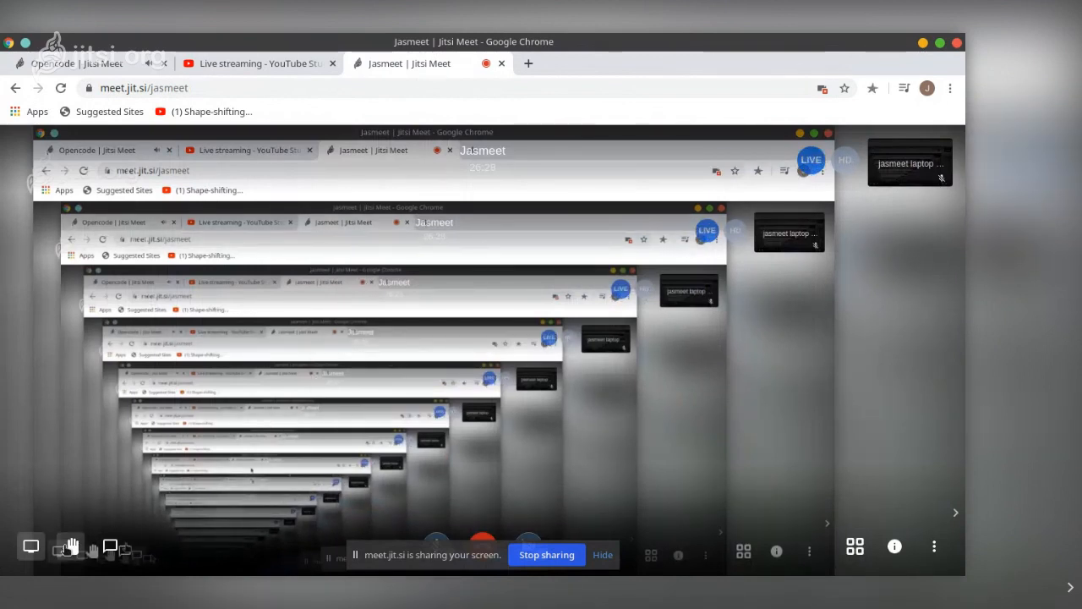
pyautogui.click(935, 547)
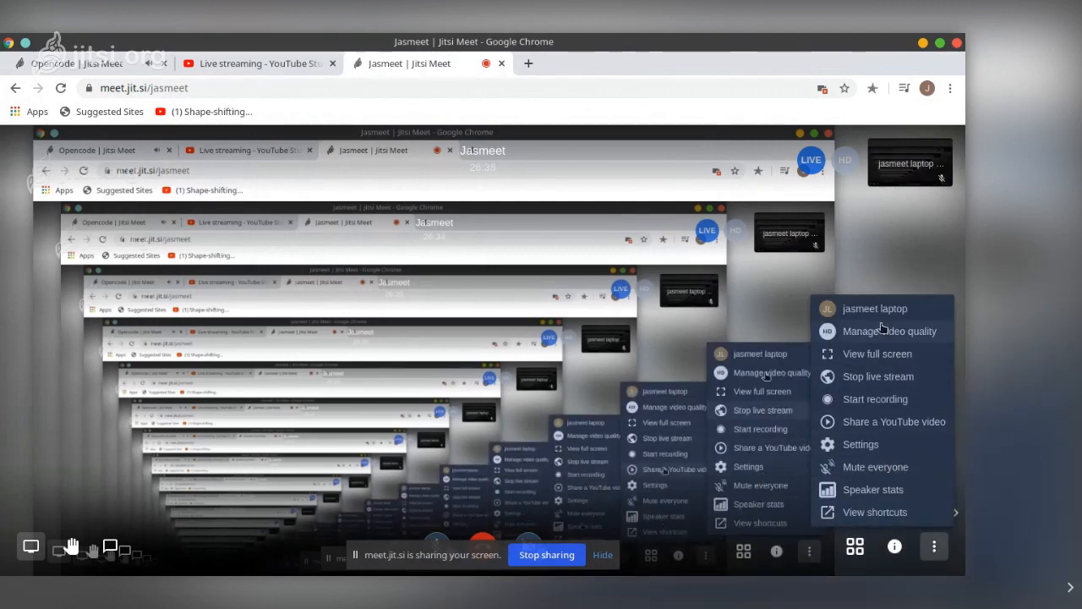
pyautogui.click(866, 43)
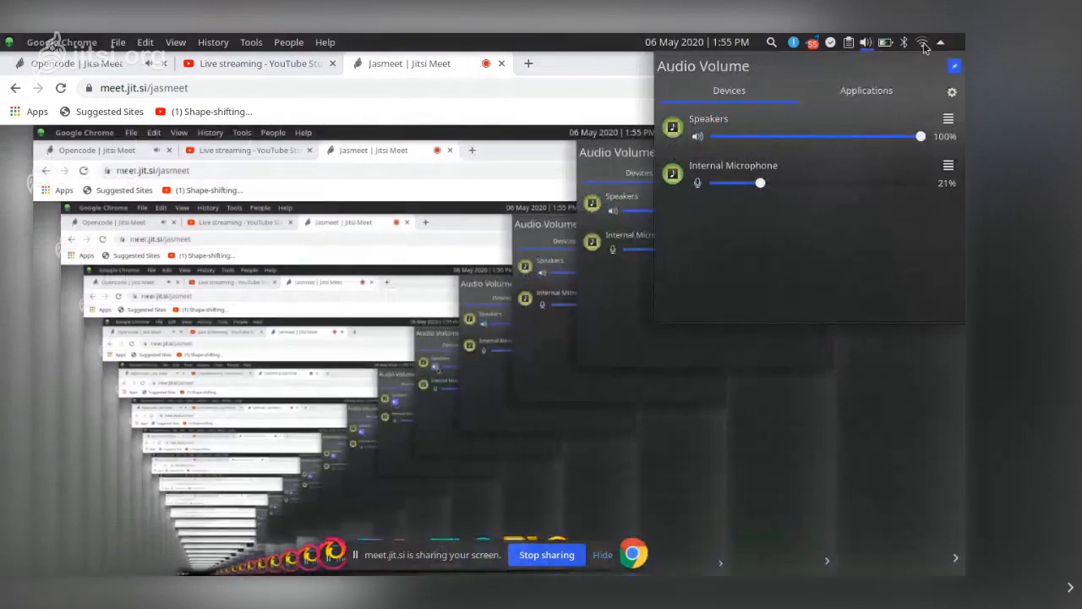
pyautogui.click(333, 391)
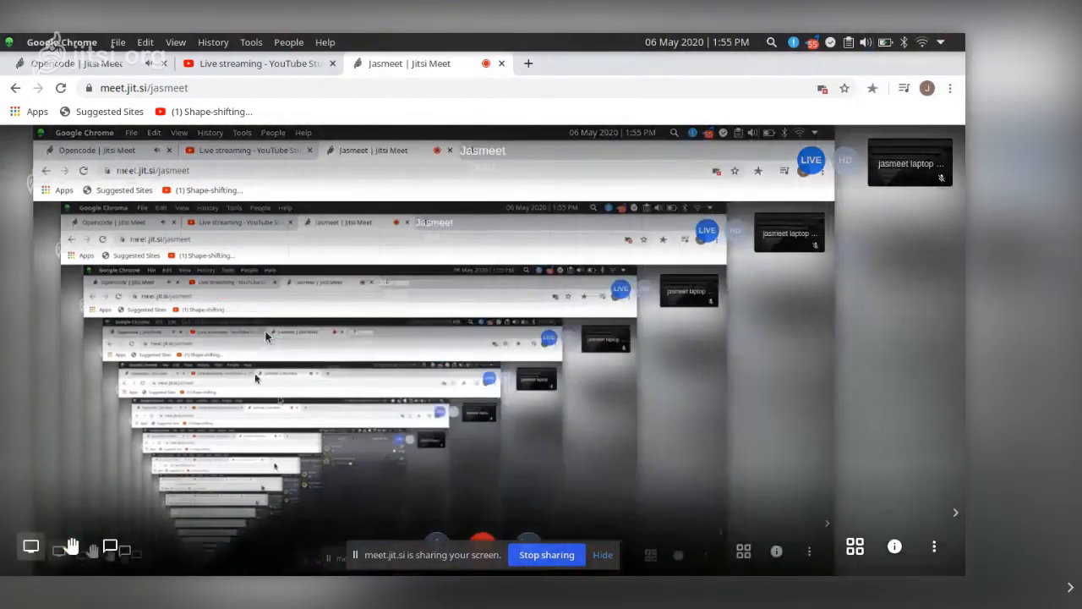
pyautogui.click(116, 66)
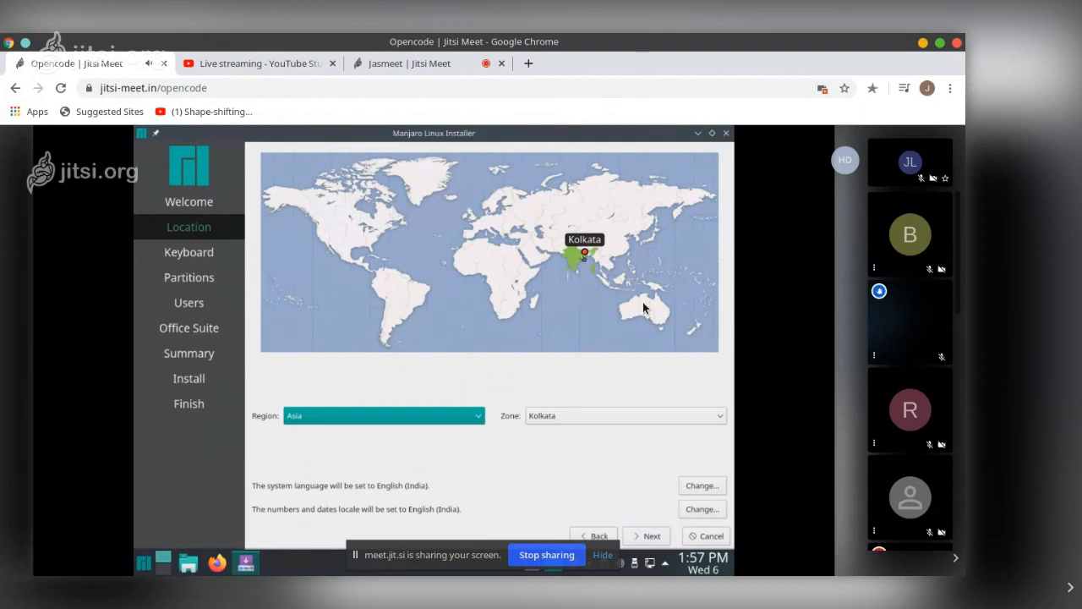
pyautogui.click(548, 416)
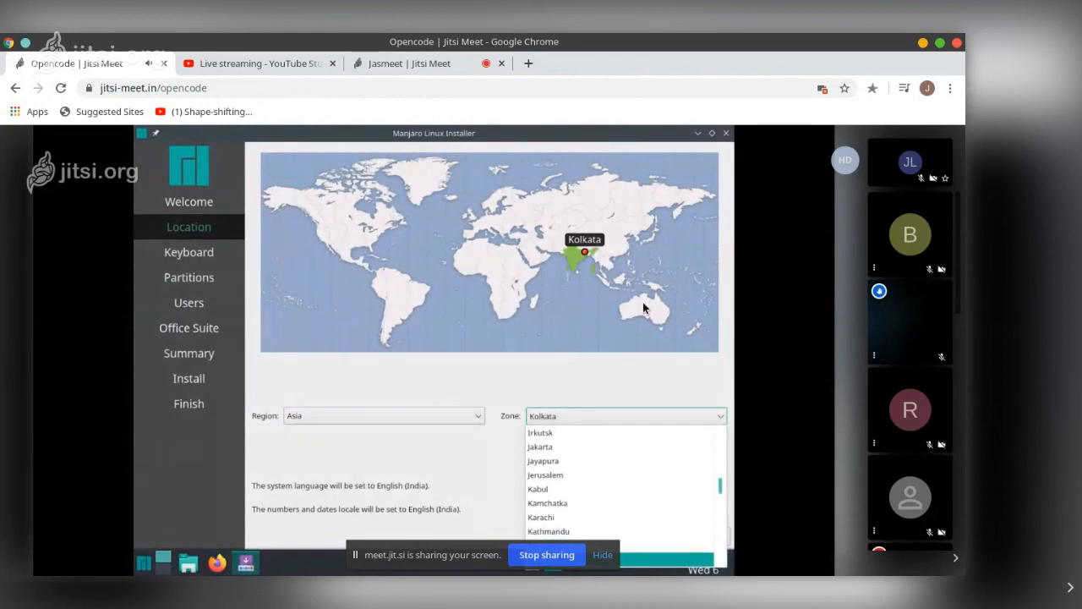
# Check the YouTube Studio live stream dashboard, scrolling through its stream settings, then return to the Opencode meeting tab
pyautogui.press('Escape')
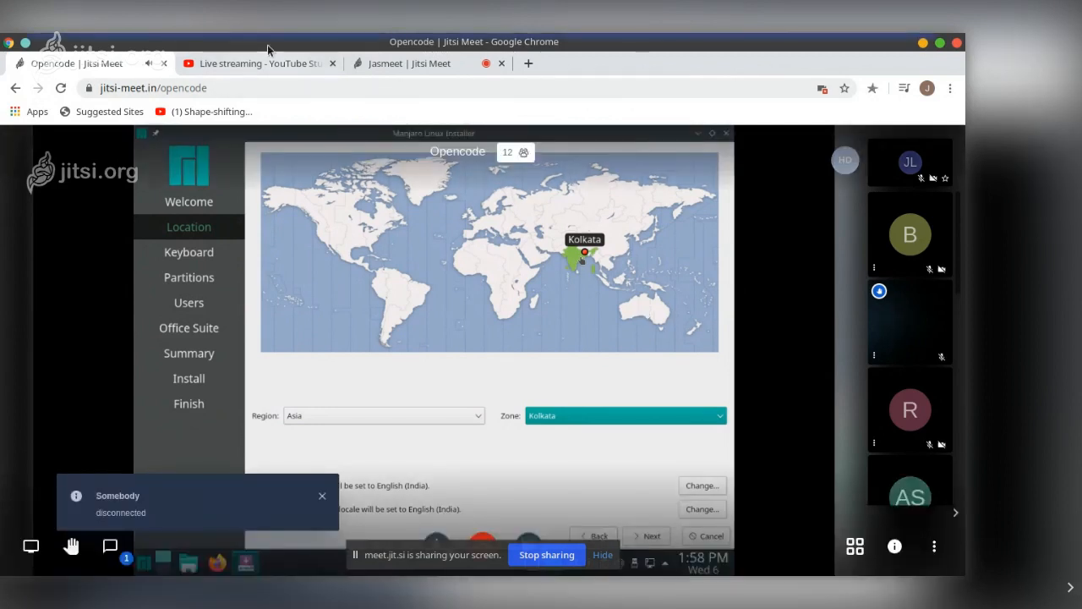
pyautogui.click(262, 62)
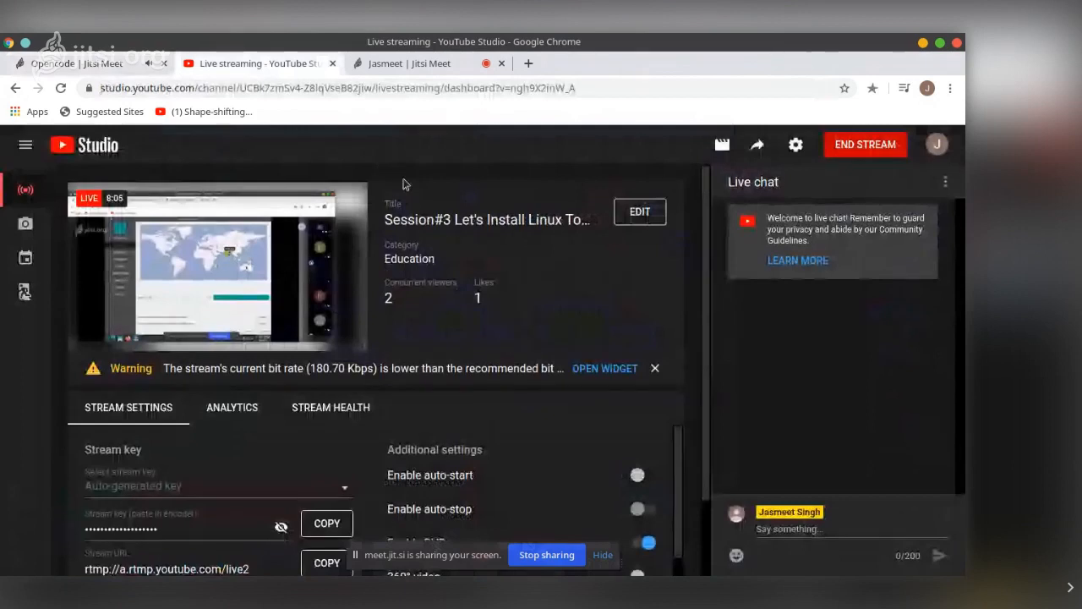
pyautogui.scroll(-1, 569, 285)
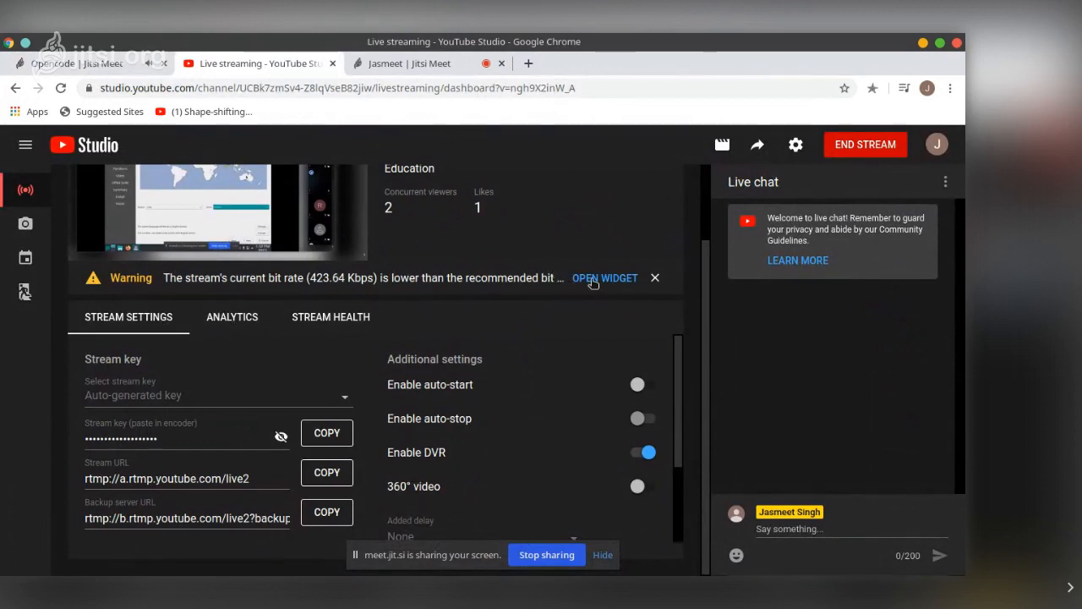
pyautogui.scroll(1, 520, 411)
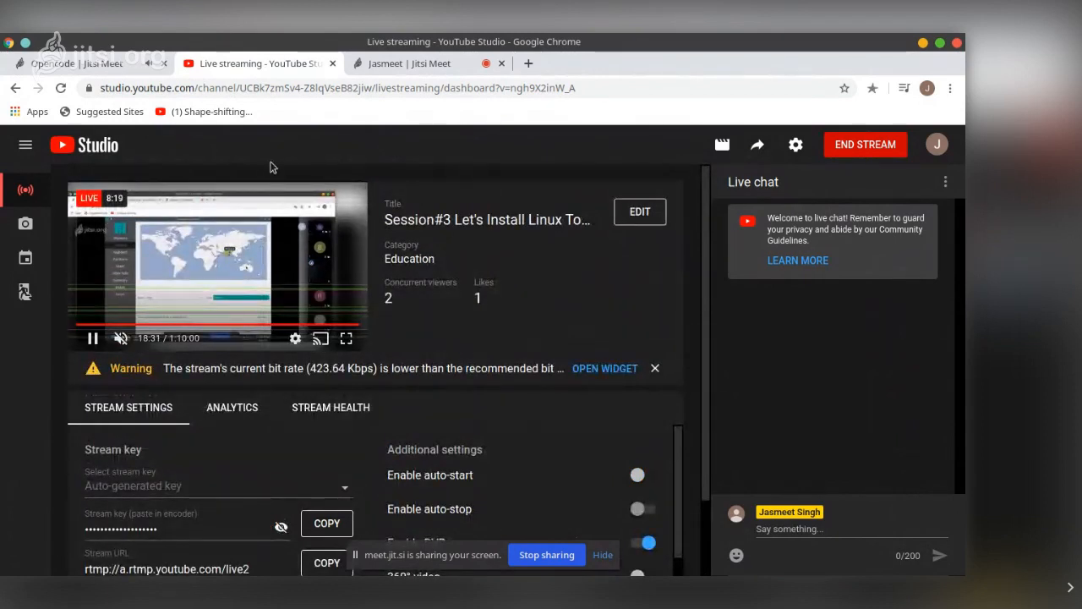
pyautogui.click(81, 64)
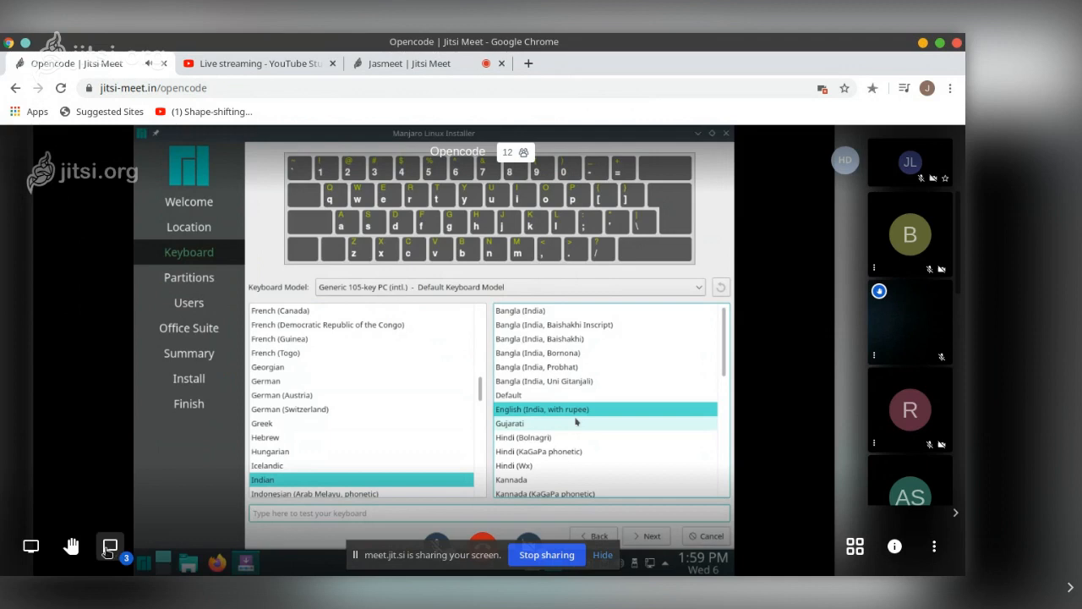
# Open and close the Opencode meeting chat, then hide the screen-sharing notification bar
pyautogui.click(109, 548)
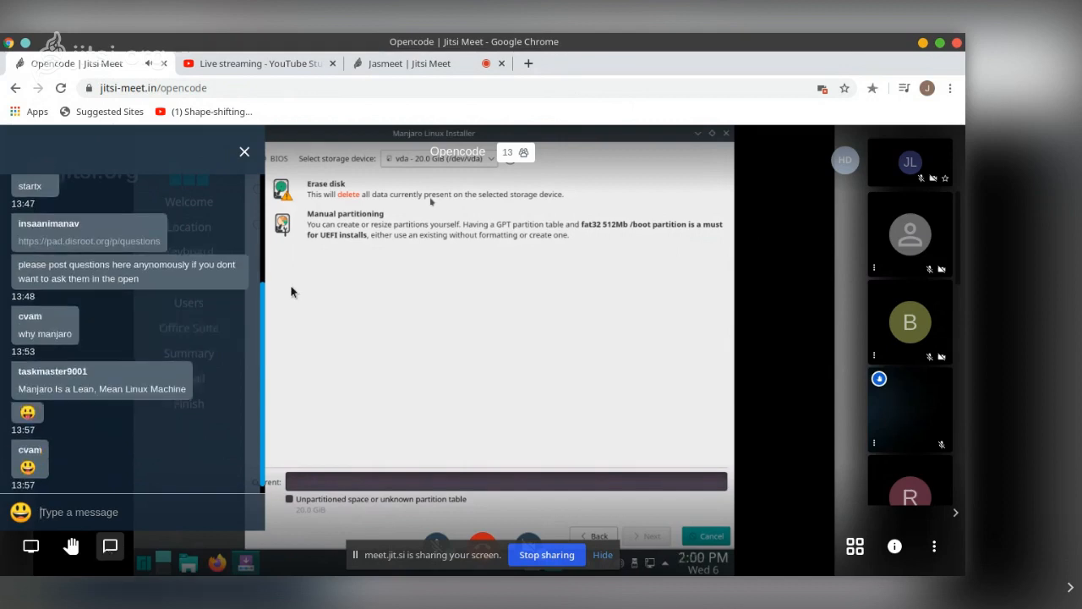
pyautogui.click(244, 151)
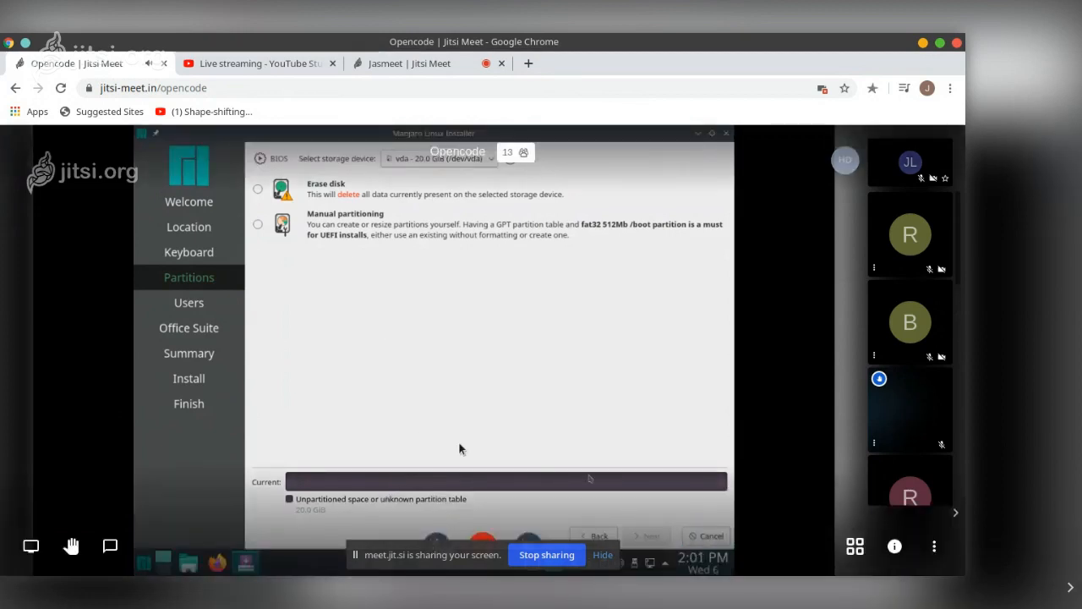
pyautogui.click(610, 559)
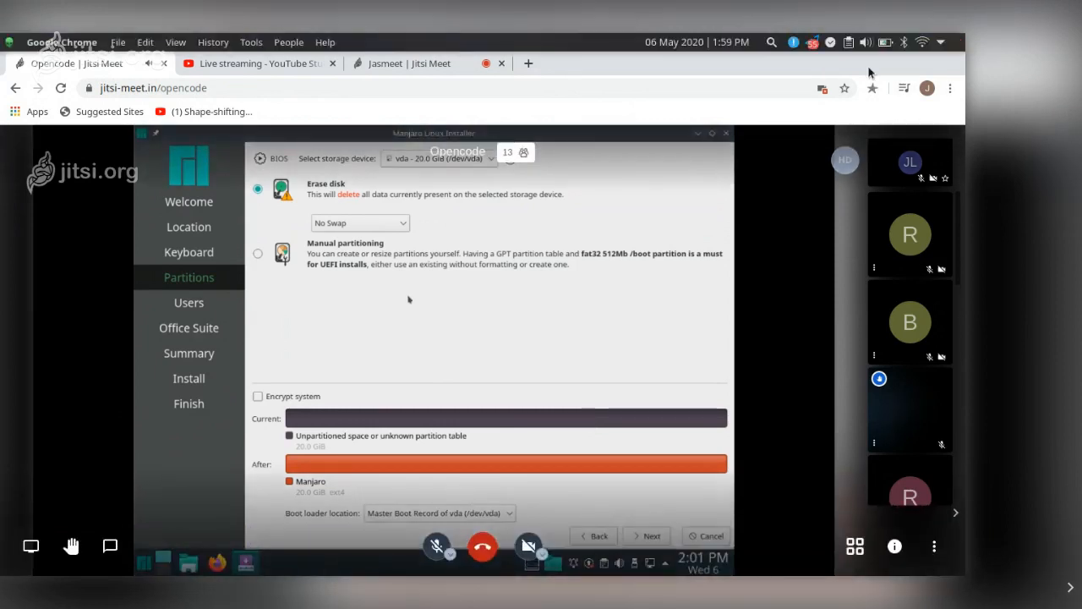
# Mute the speakers from the system audio volume panel and close the panel
pyautogui.click(865, 42)
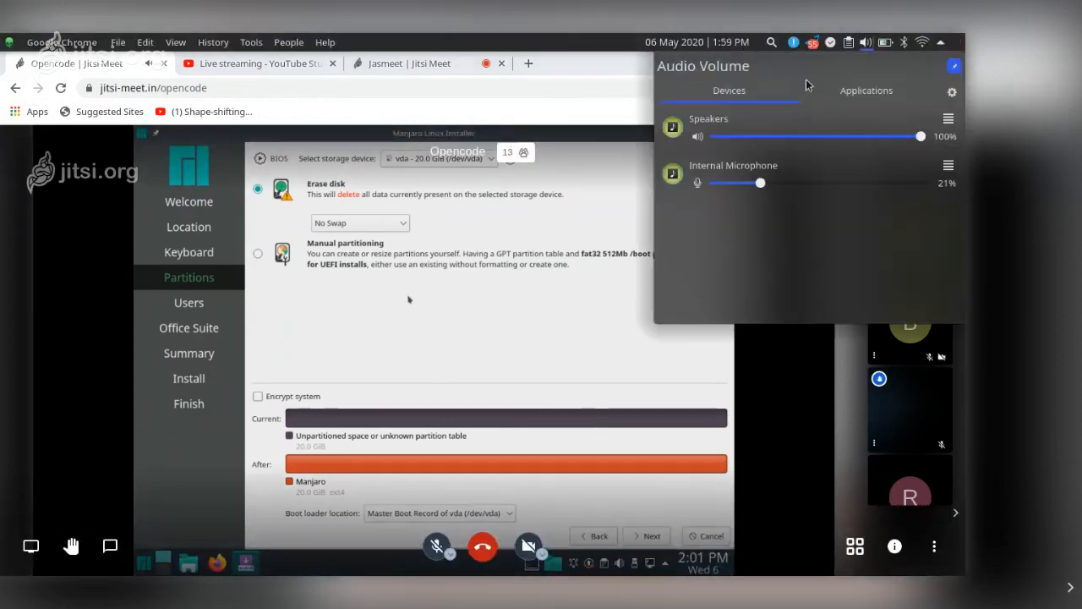
pyautogui.click(698, 139)
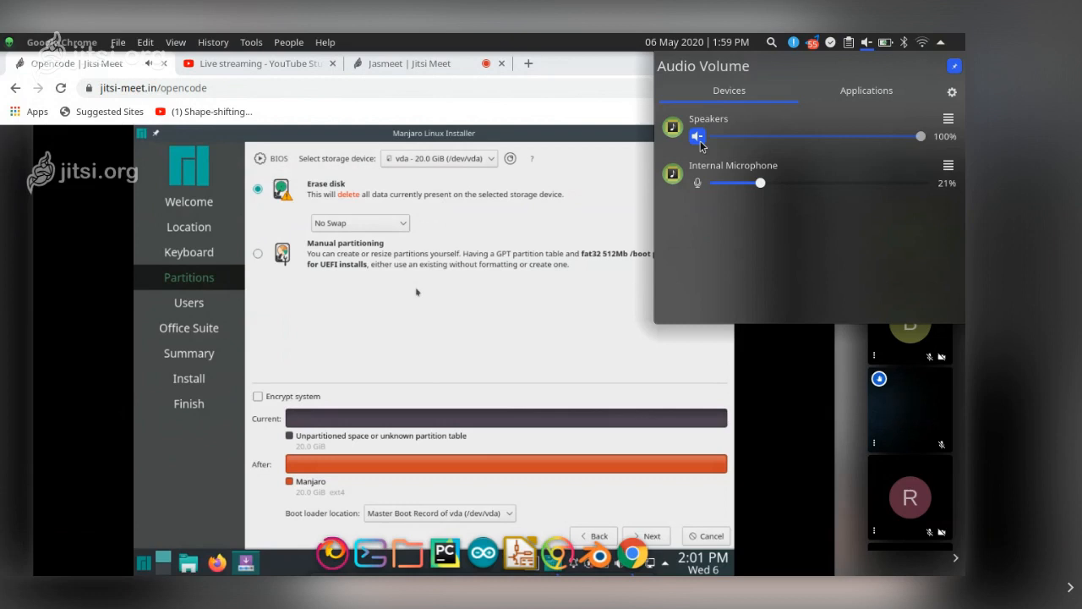
pyautogui.click(698, 140)
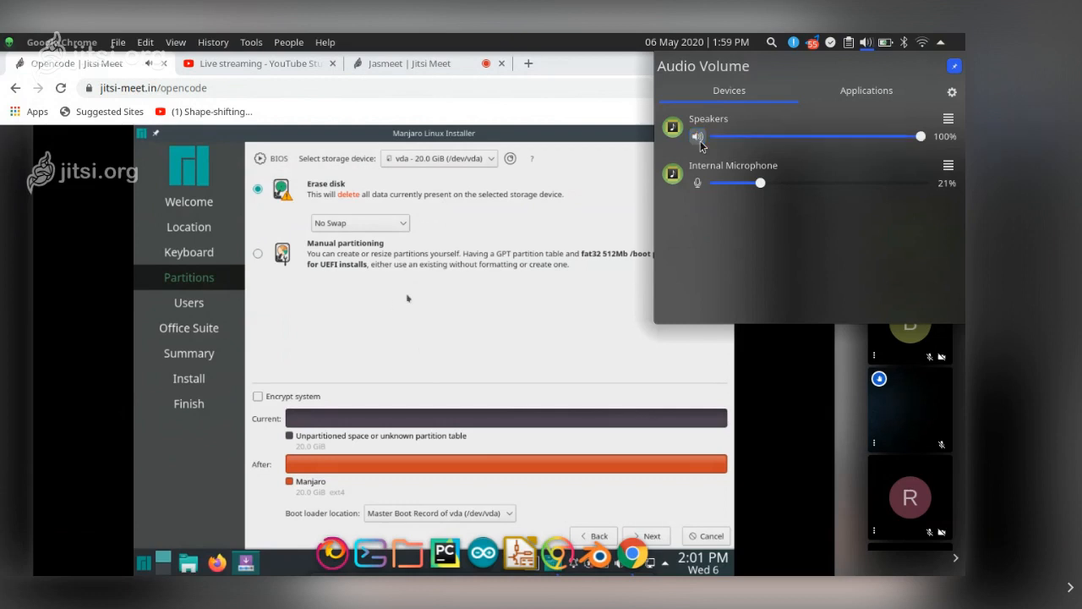
pyautogui.click(944, 43)
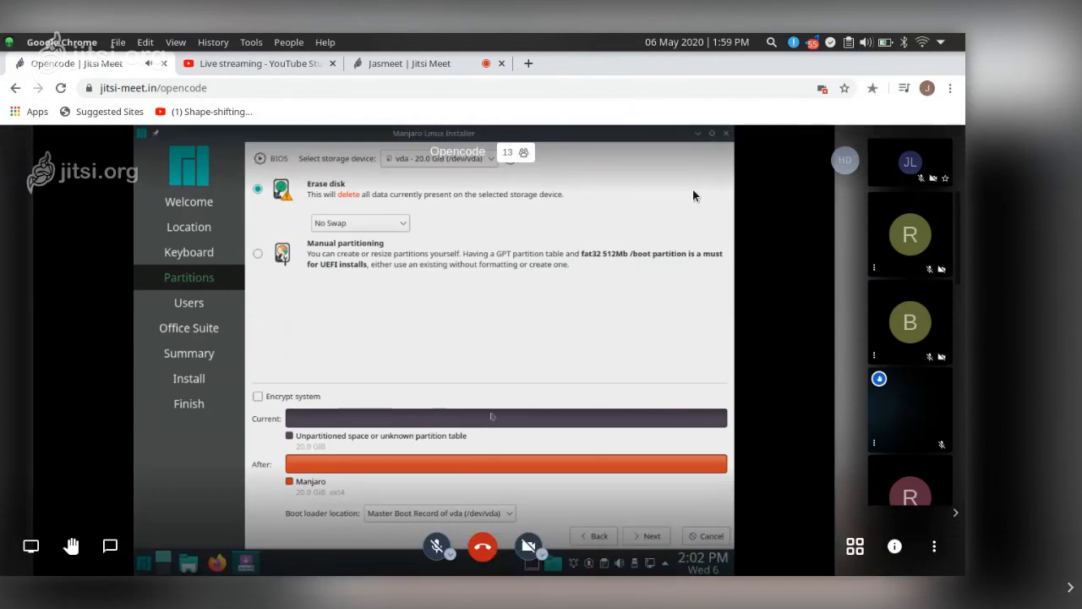
pyautogui.click(866, 42)
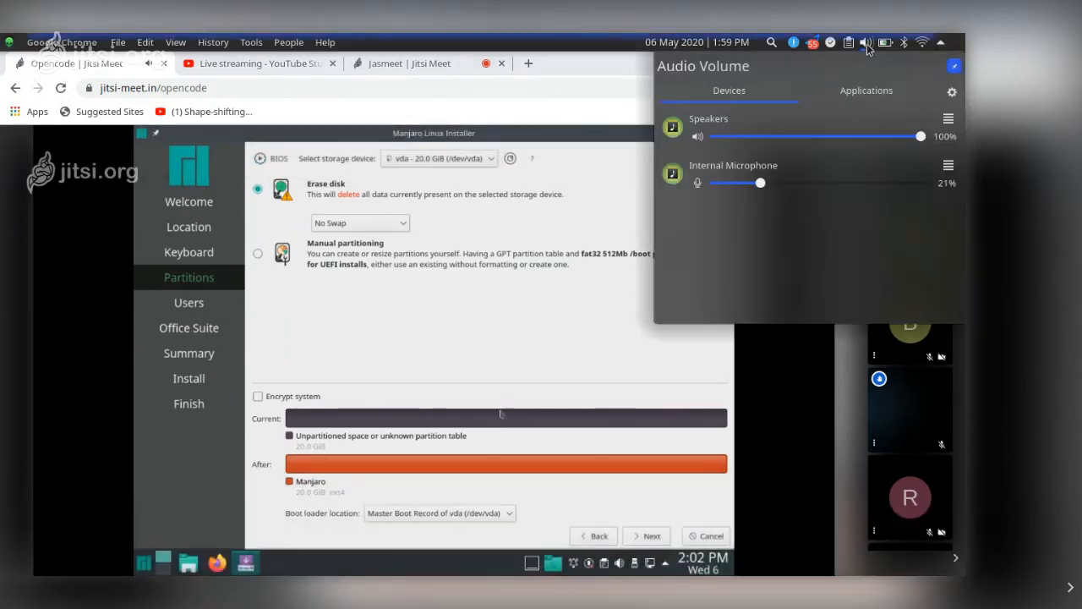
pyautogui.middleClick(867, 44)
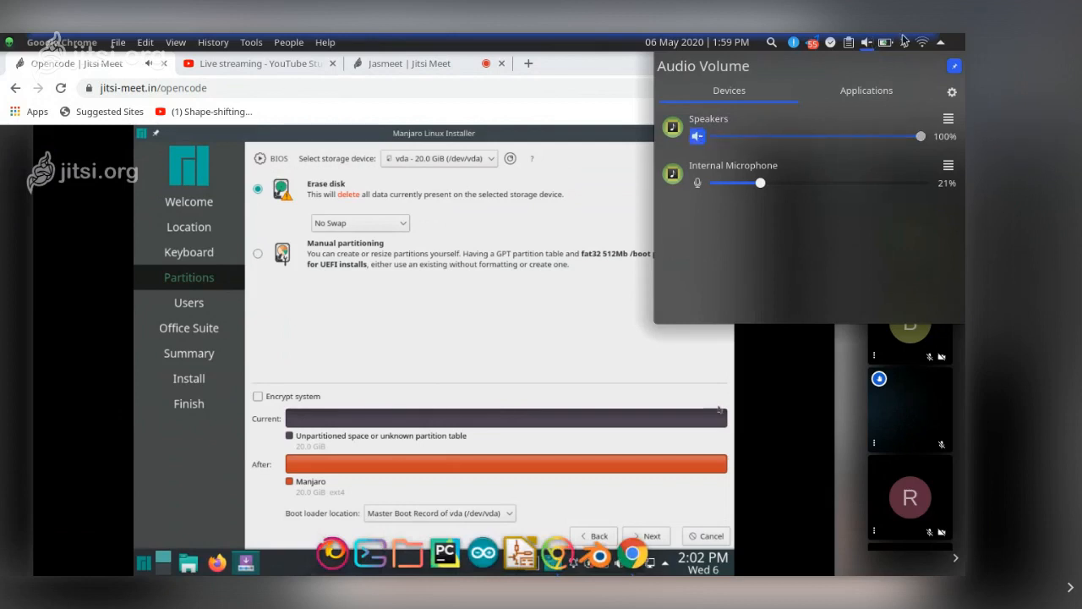
pyautogui.click(717, 185)
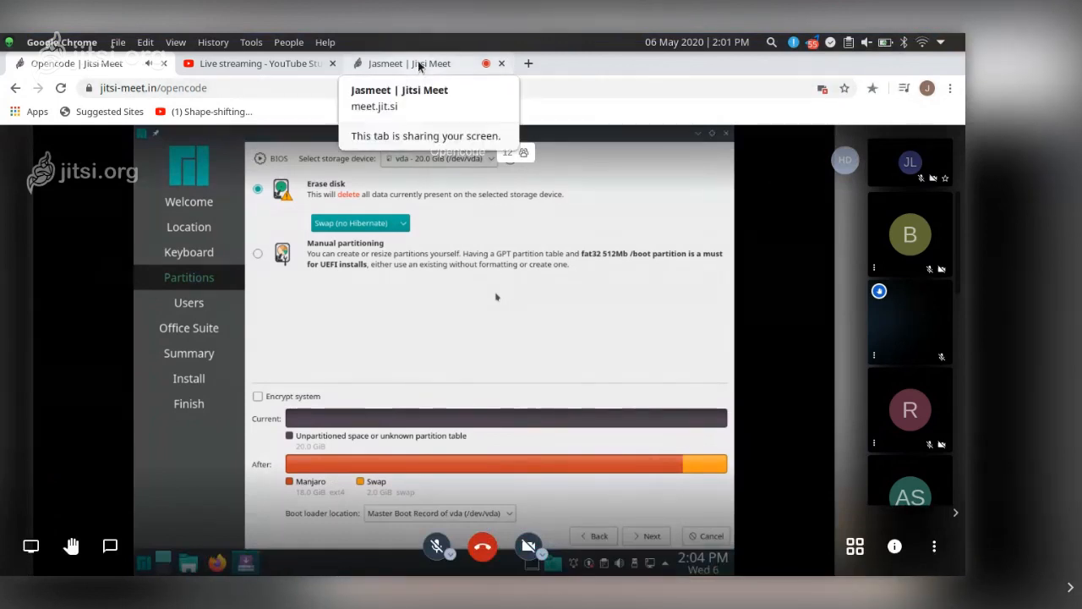
# In the Jasmeet meeting tab, always allow meet.jit.si to access the microphone and unmute the microphone
pyautogui.click(253, 64)
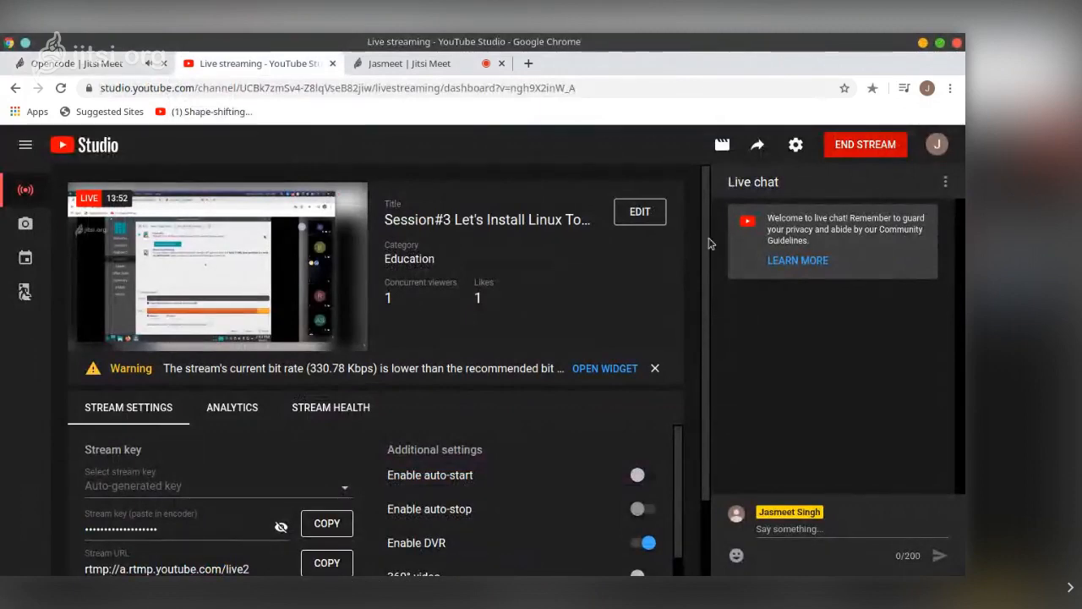
pyautogui.click(410, 66)
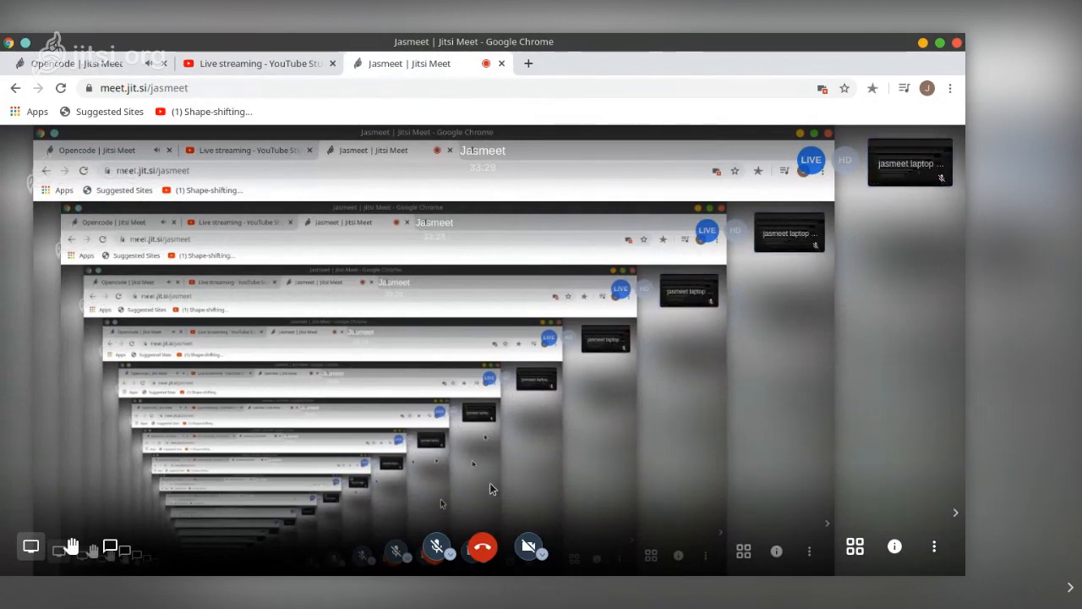
pyautogui.click(437, 548)
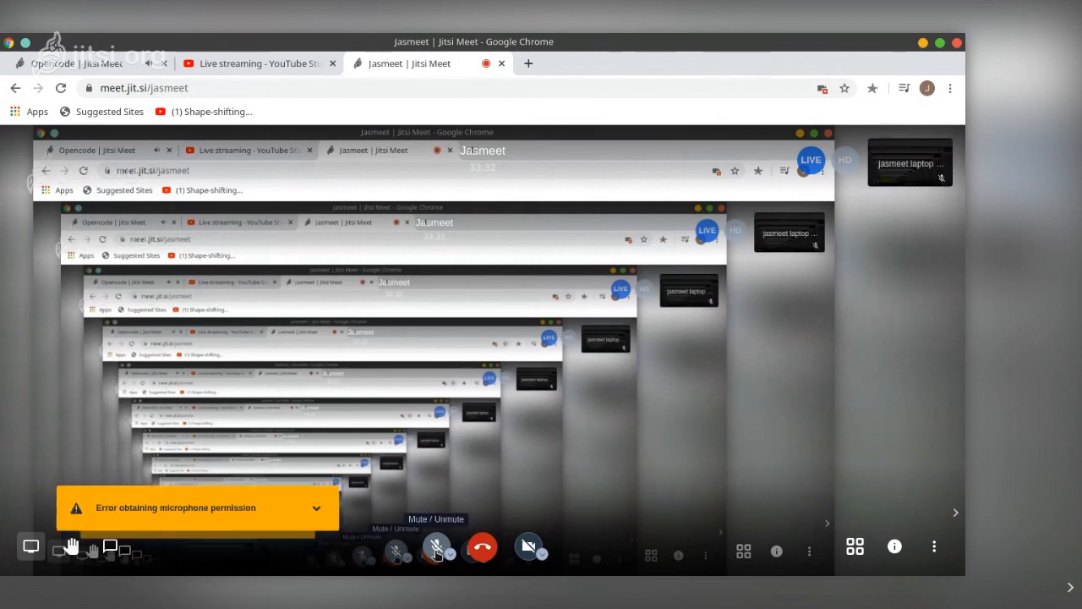
pyautogui.click(316, 508)
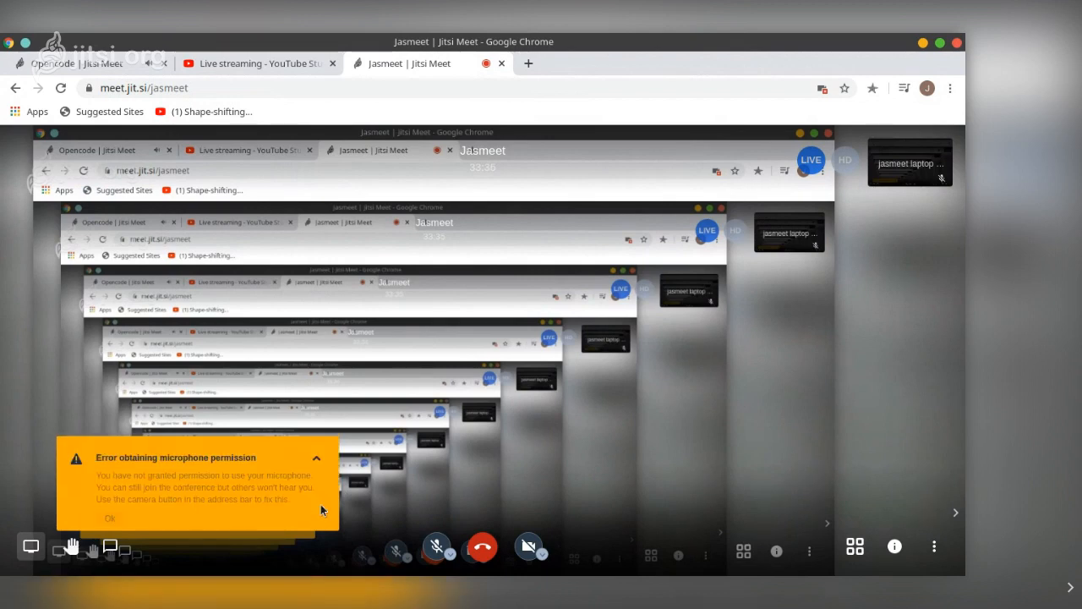
pyautogui.click(110, 512)
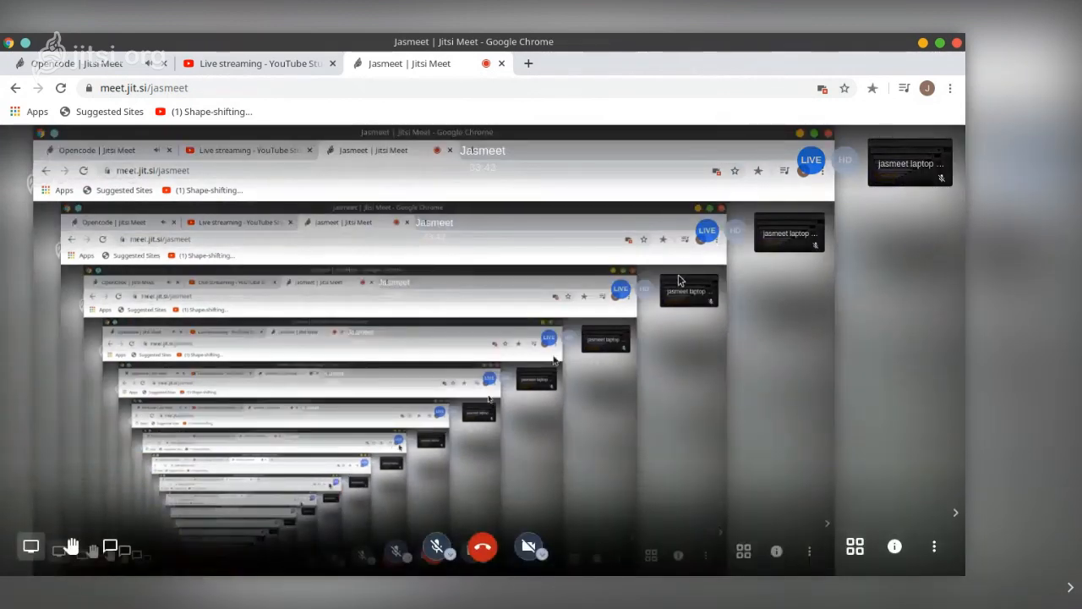
pyautogui.click(822, 88)
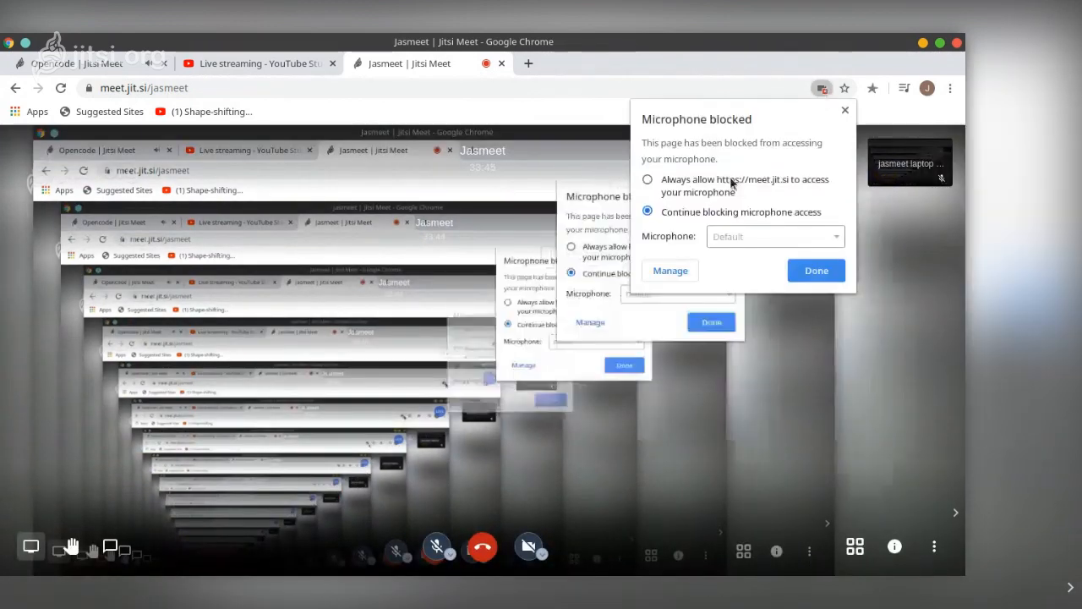
pyautogui.click(676, 200)
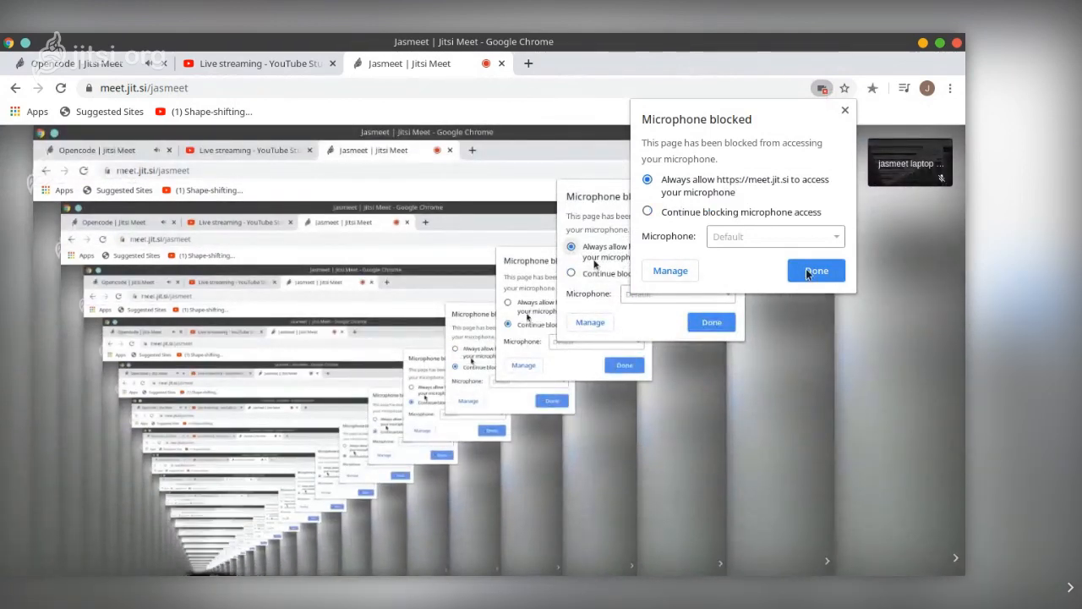
pyautogui.click(819, 275)
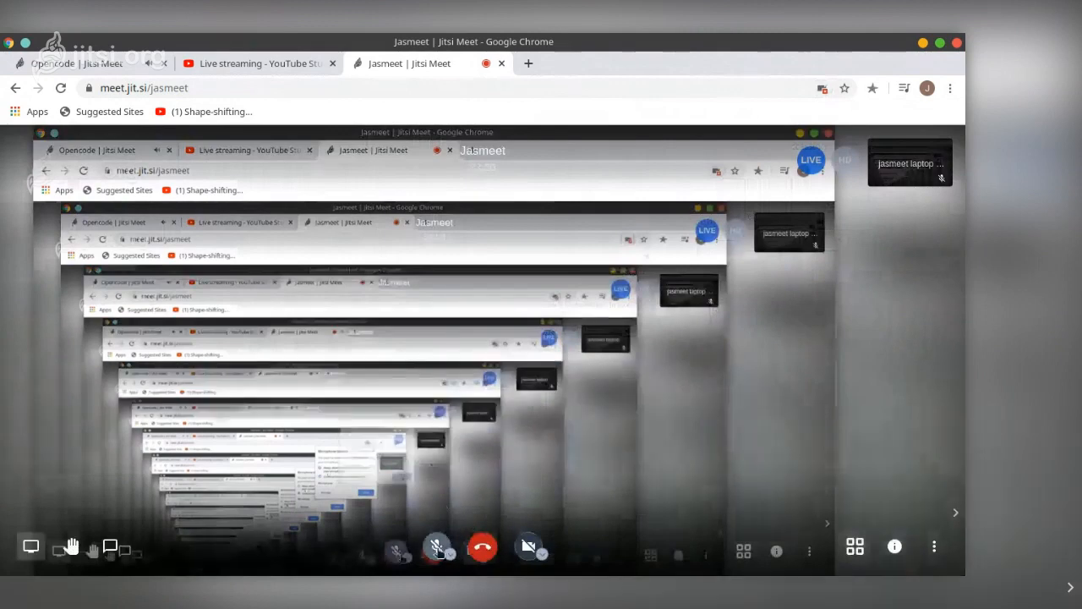
pyautogui.click(437, 547)
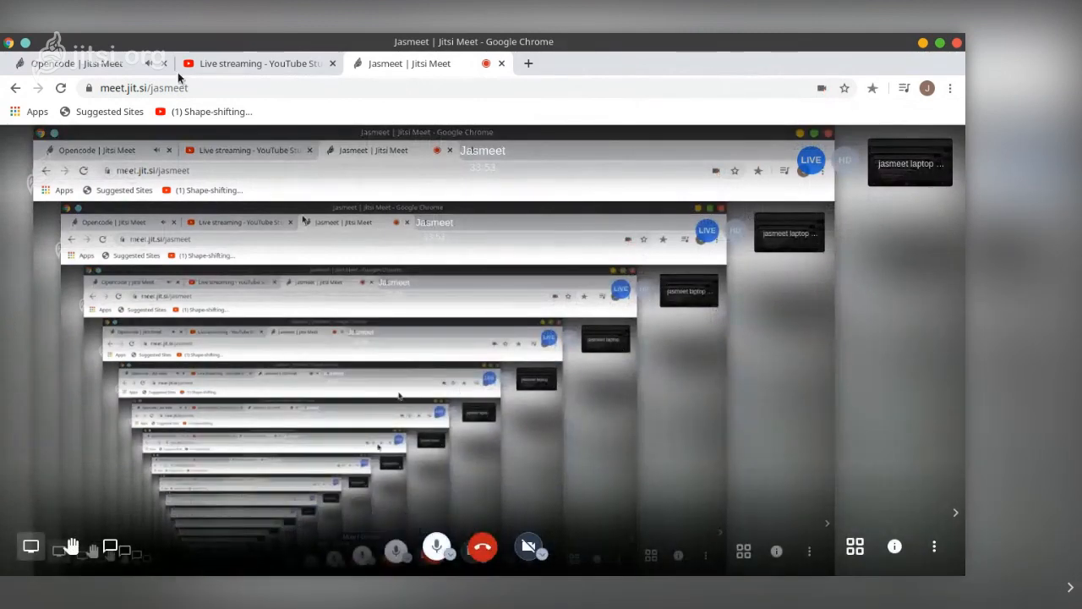
# Return to the Opencode meeting tab and unmute the speakers from the system volume panel
pyautogui.click(118, 65)
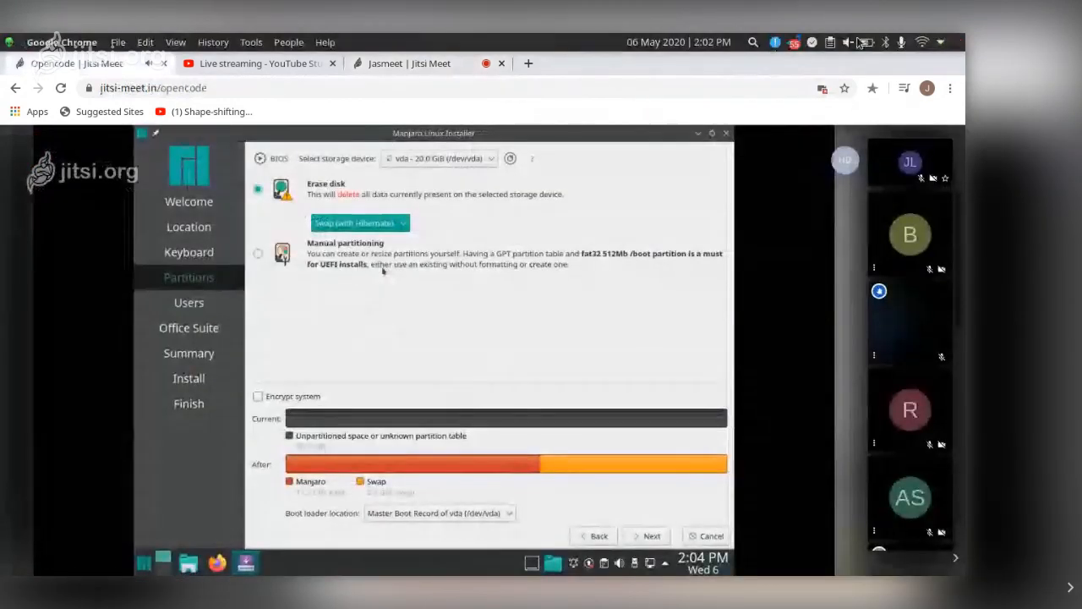
pyautogui.click(849, 42)
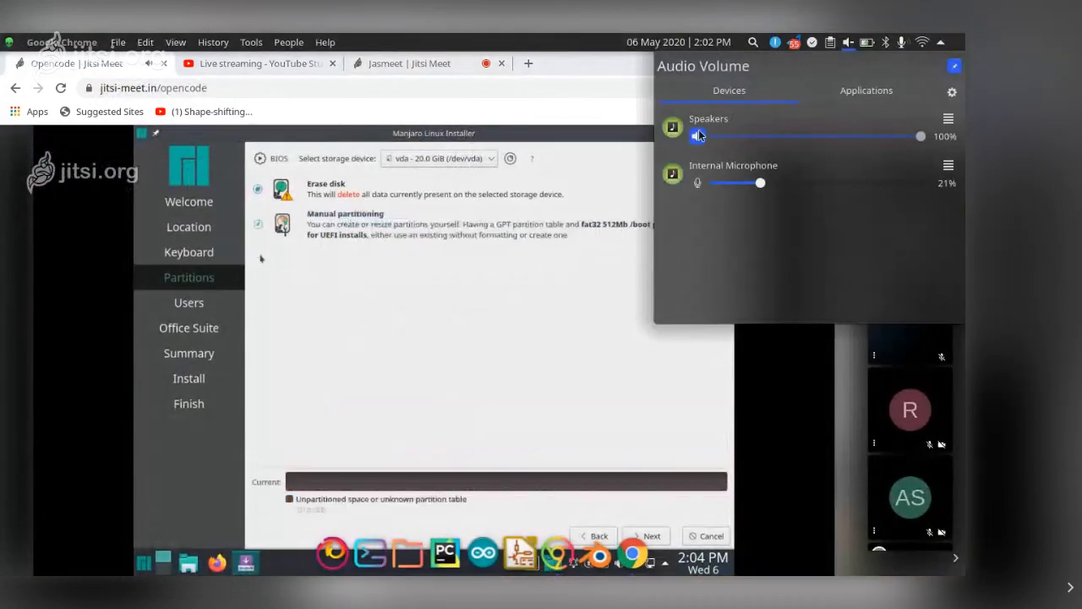
pyautogui.click(851, 43)
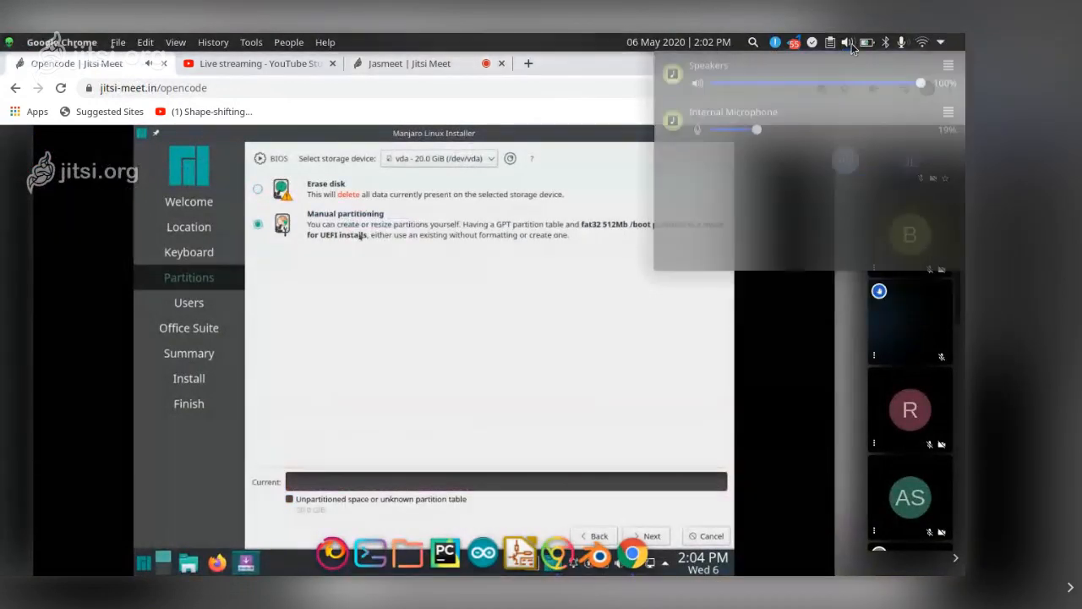
pyautogui.moveTo(694, 220)
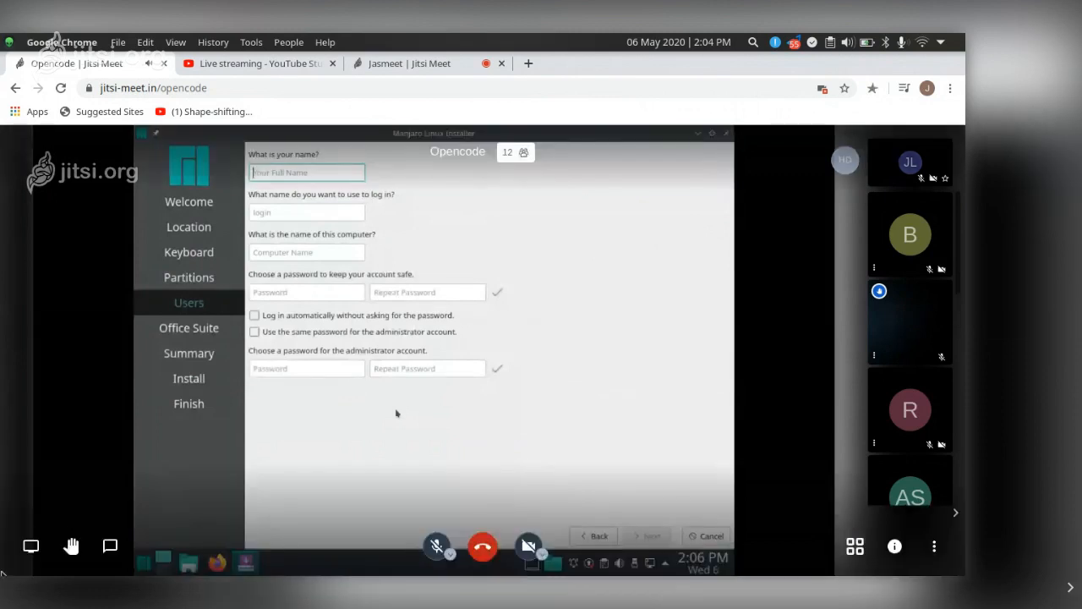
# Open the pad.disroot.org questions link from the meeting chat in a new tab and view it
pyautogui.click(110, 546)
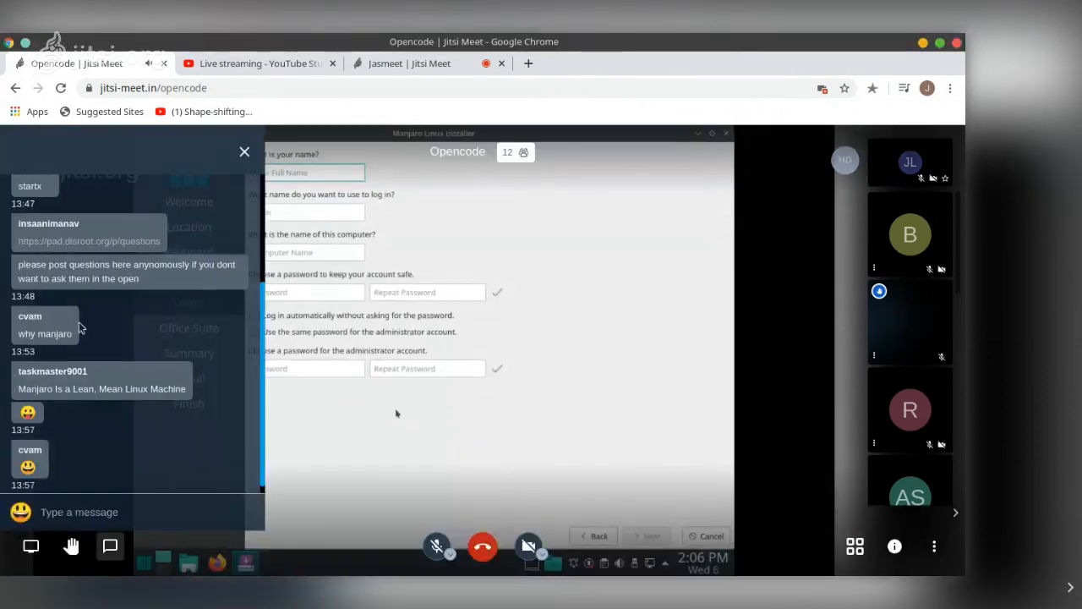
pyautogui.scroll(1, 81, 327)
pyautogui.rightClick(89, 253)
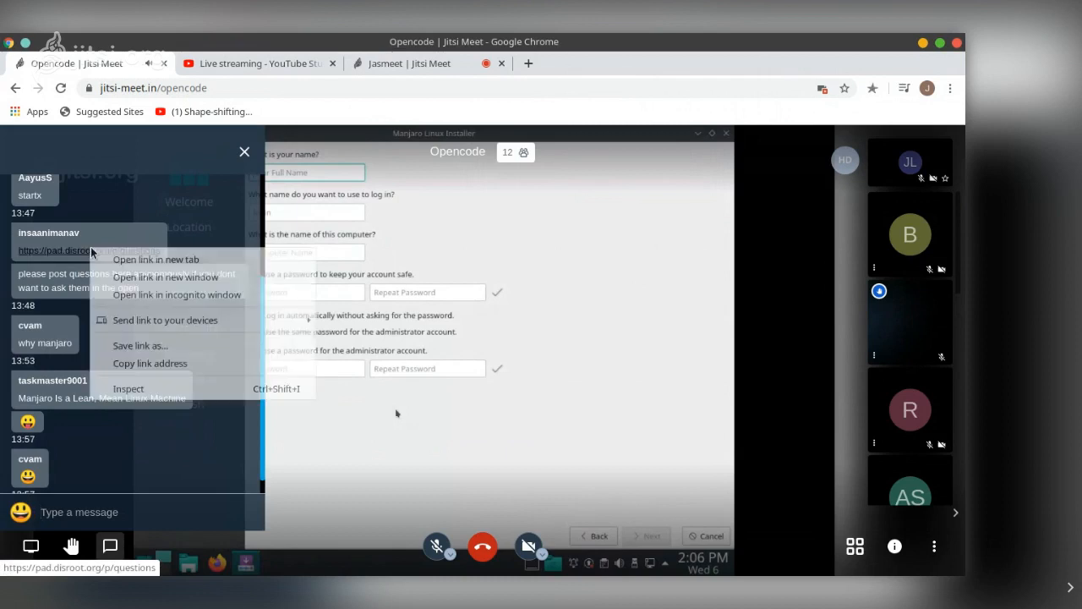
pyautogui.click(141, 259)
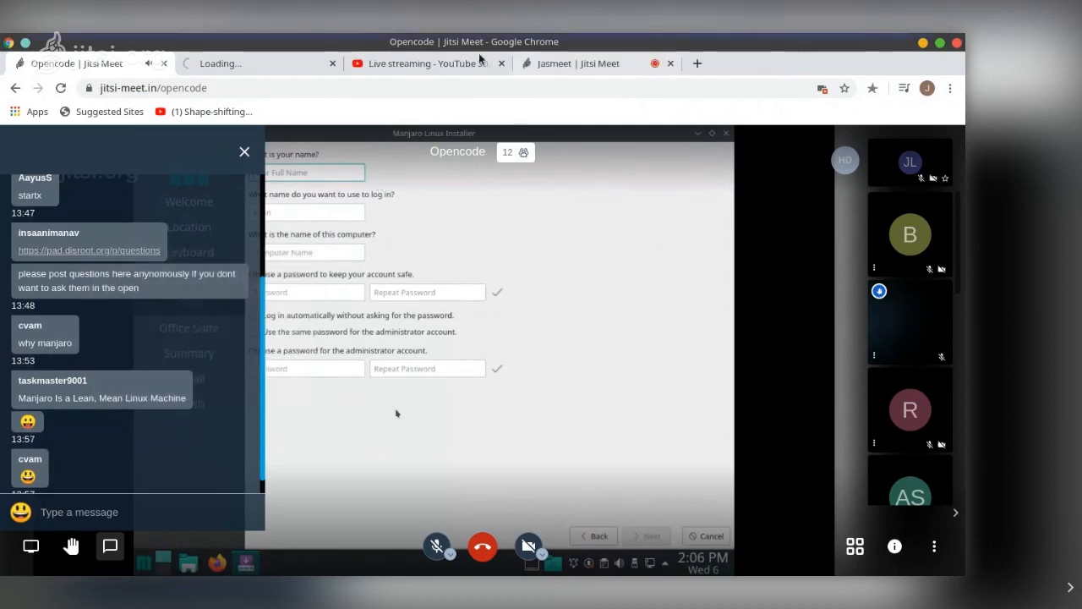
pyautogui.click(262, 66)
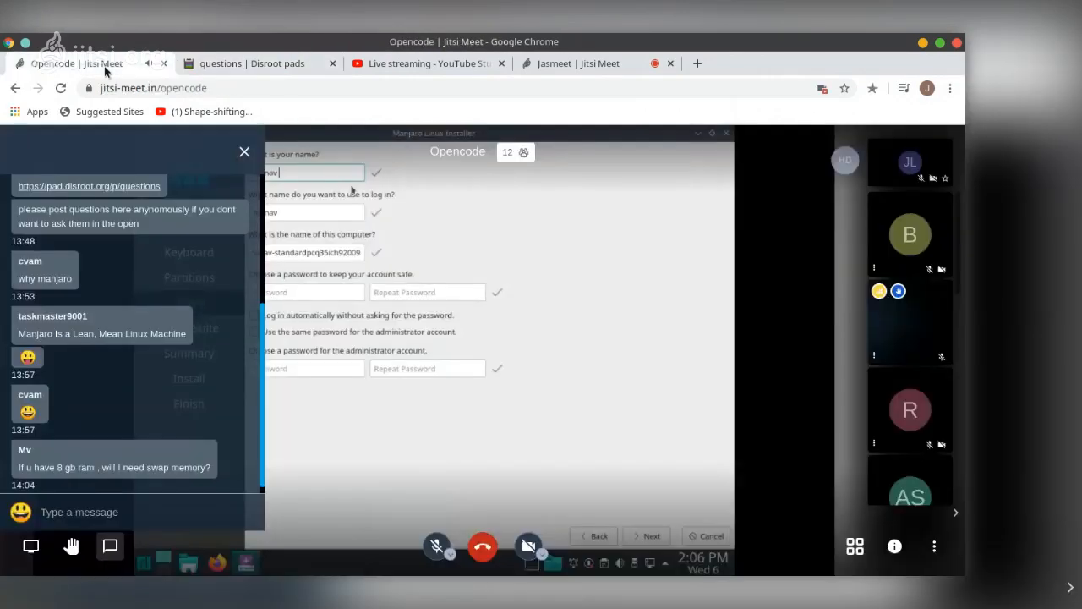
# Return to the Opencode meeting tab, close the chat panel and reopen it
pyautogui.click(104, 66)
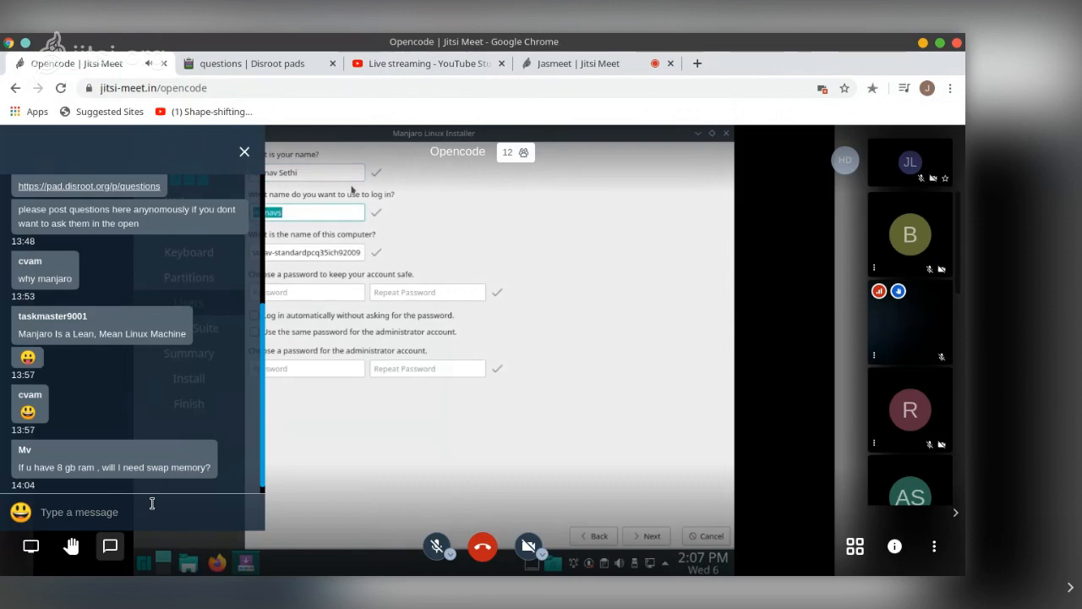
pyautogui.click(244, 153)
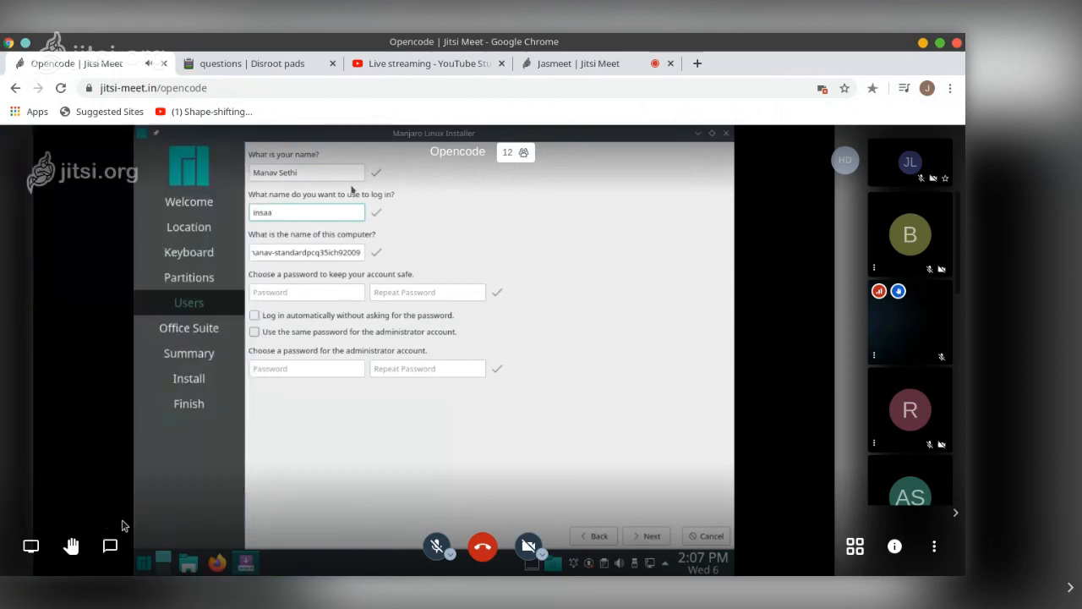
pyautogui.click(110, 545)
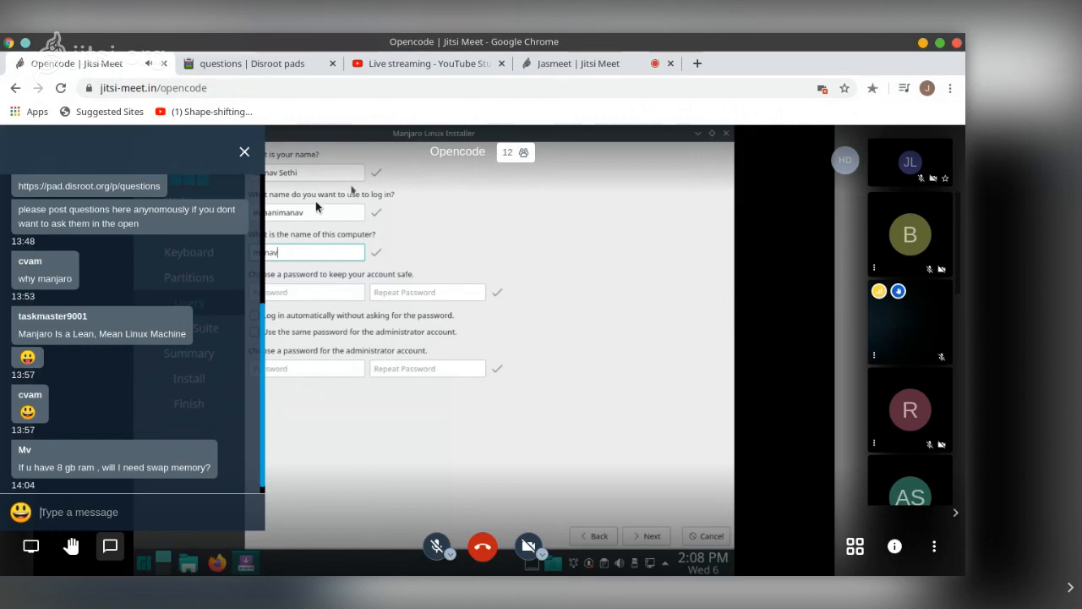
# Close the chat panel and enter the user account password in both password fields of the installer's Users page
pyautogui.press('Escape')
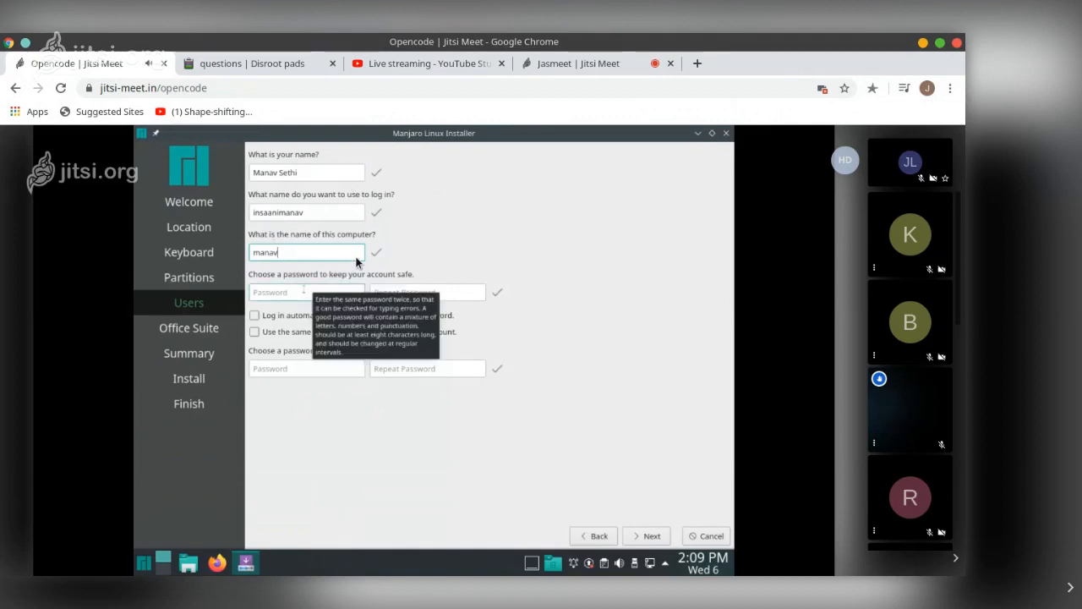
pyautogui.press('Tab')
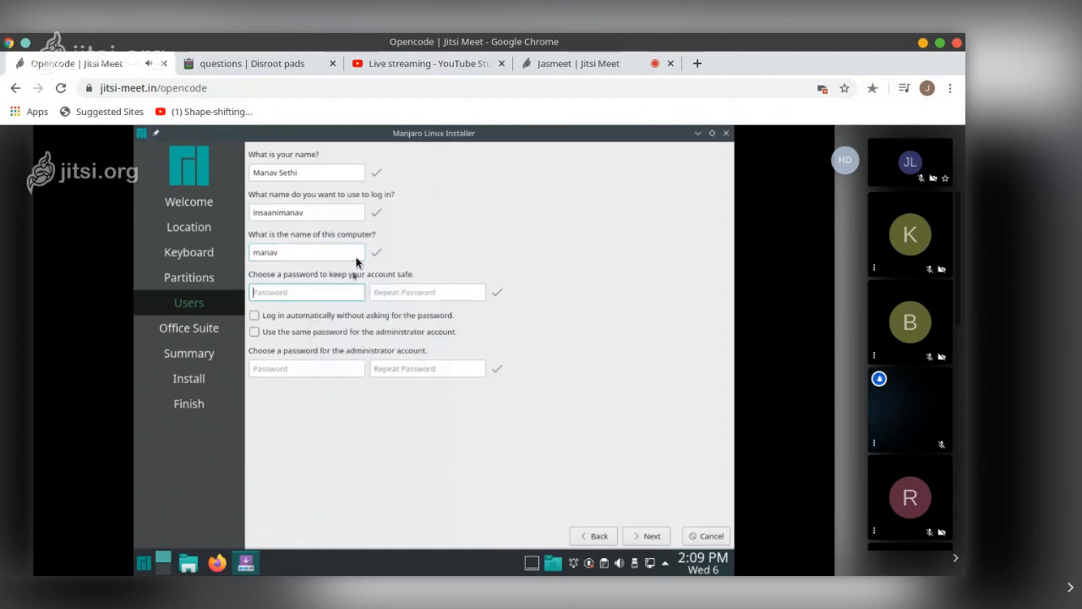
pyautogui.write('••')
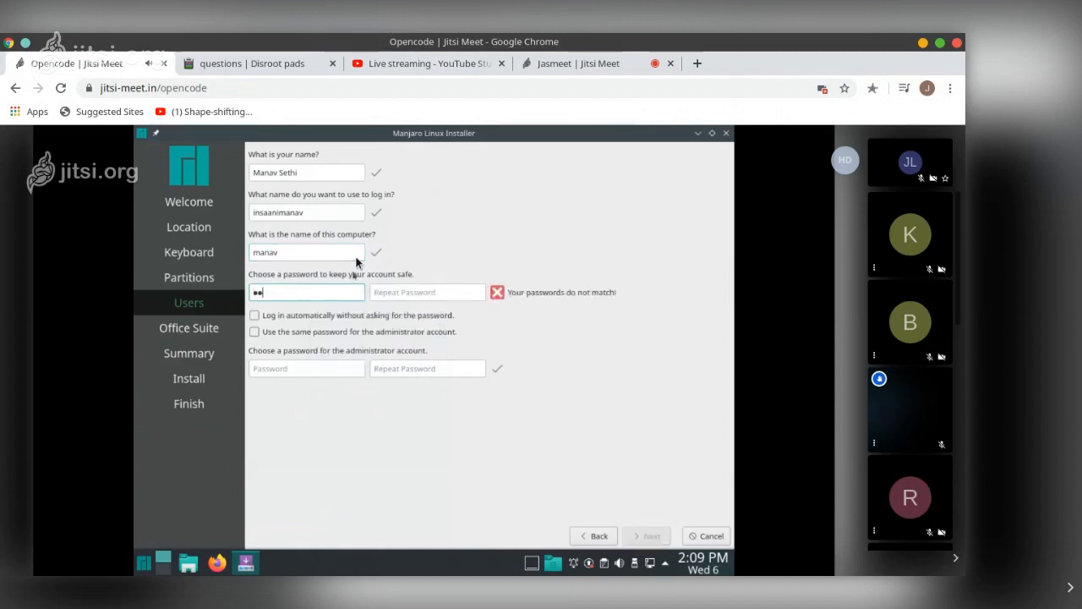
pyautogui.press('Tab')
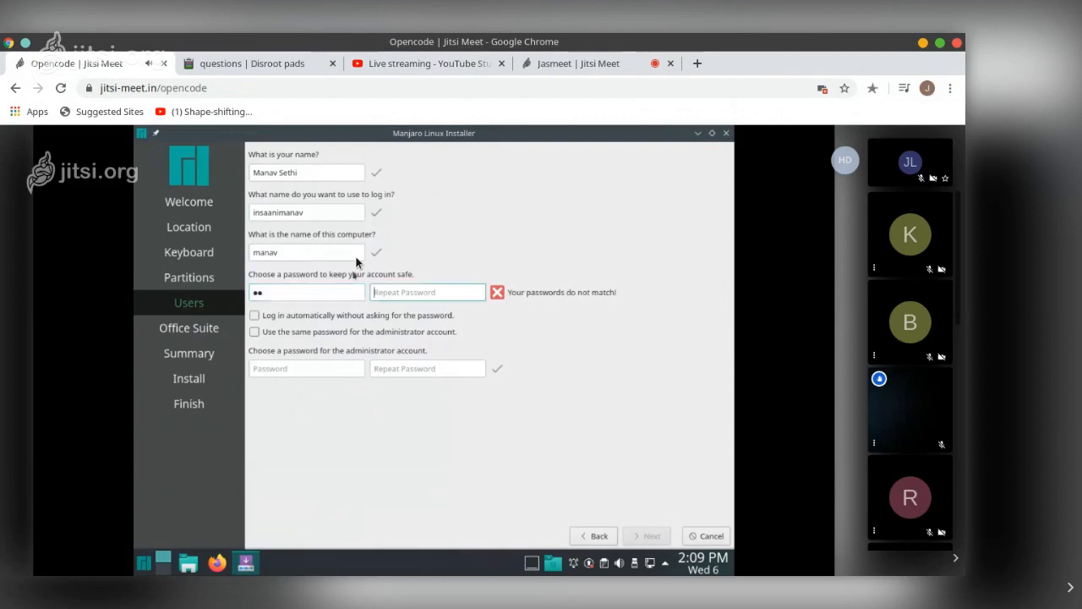
pyautogui.write('••')
# Enable logging in automatically and using the same password for the administrator account
pyautogui.click(368, 317)
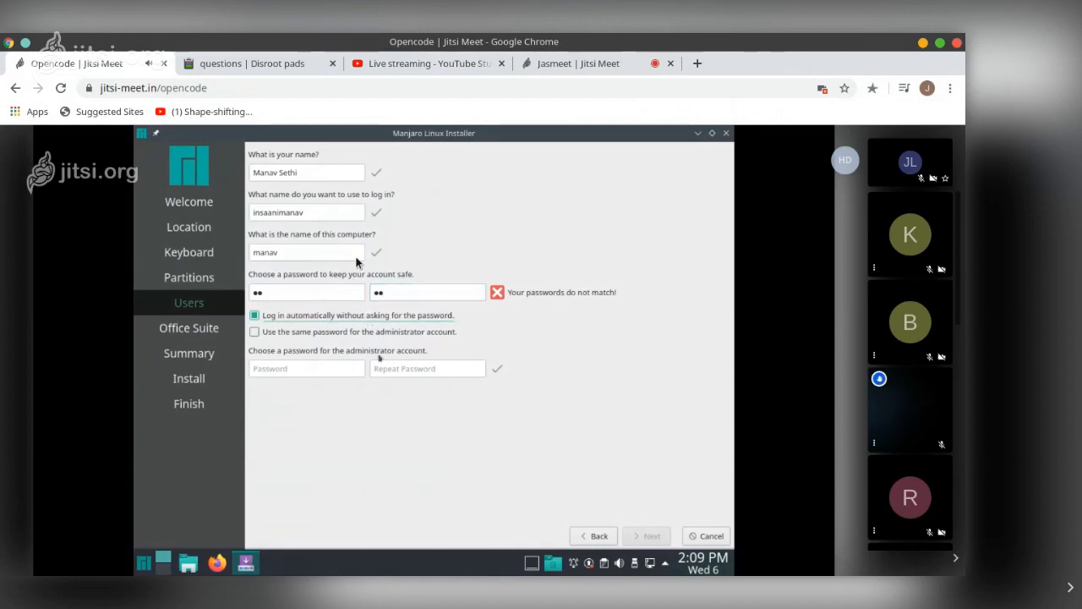
pyautogui.click(369, 332)
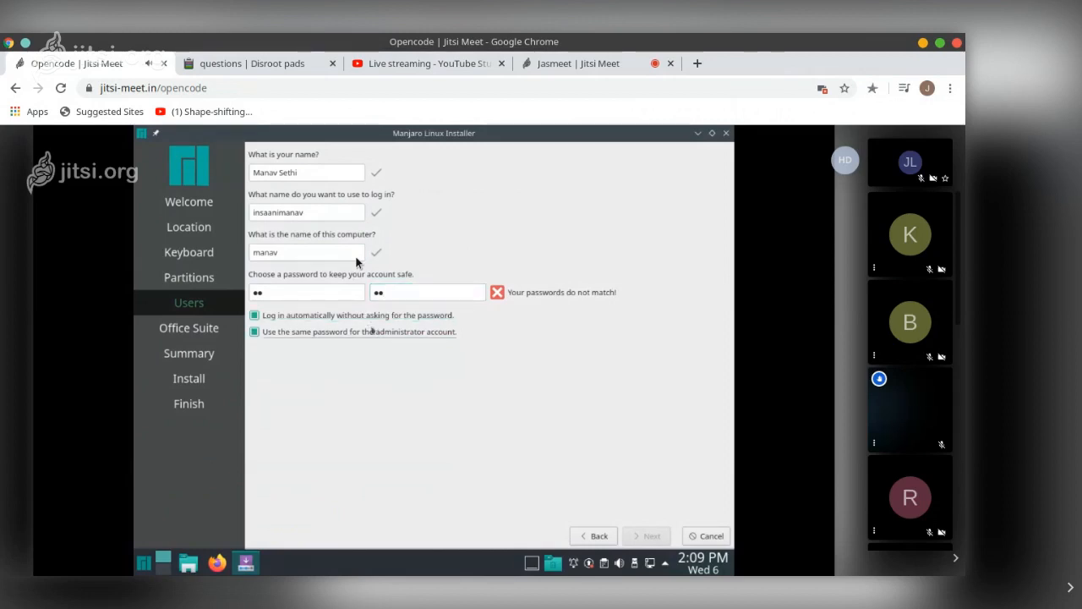
pyautogui.click(370, 332)
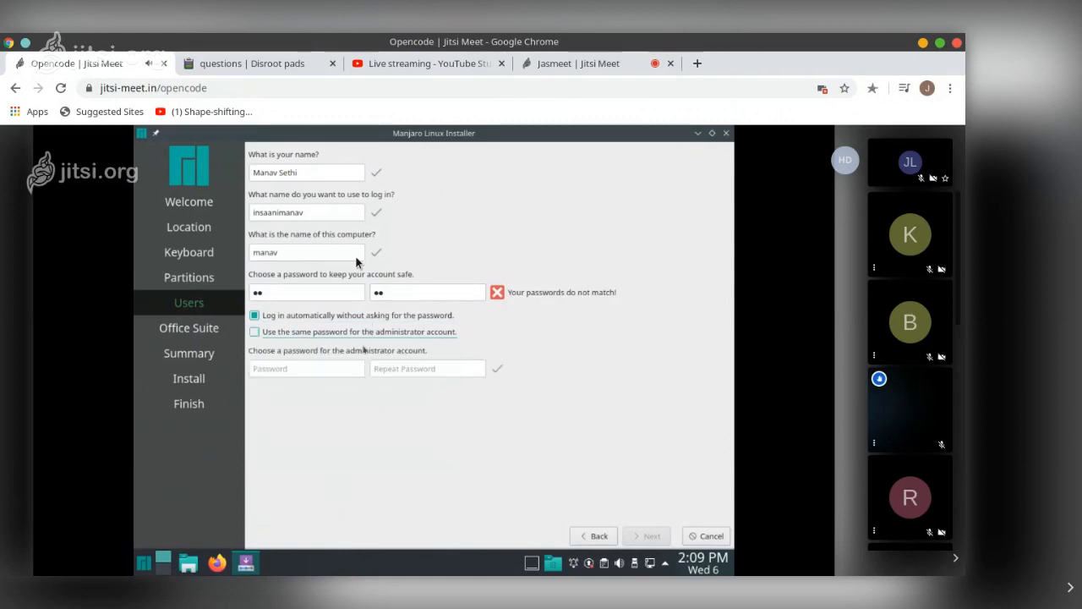
pyautogui.click(381, 369)
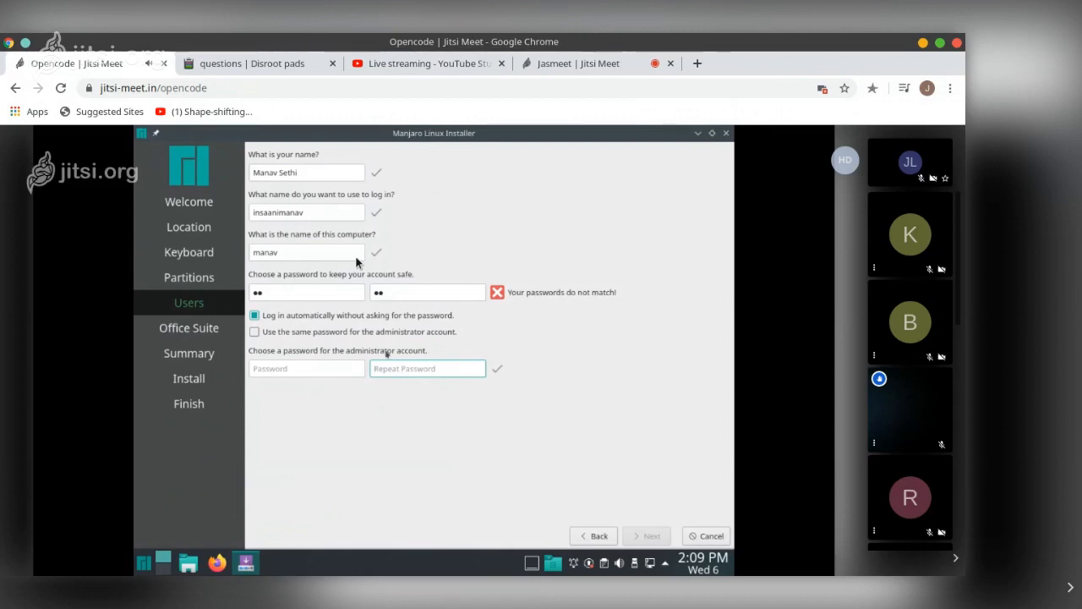
pyautogui.click(385, 331)
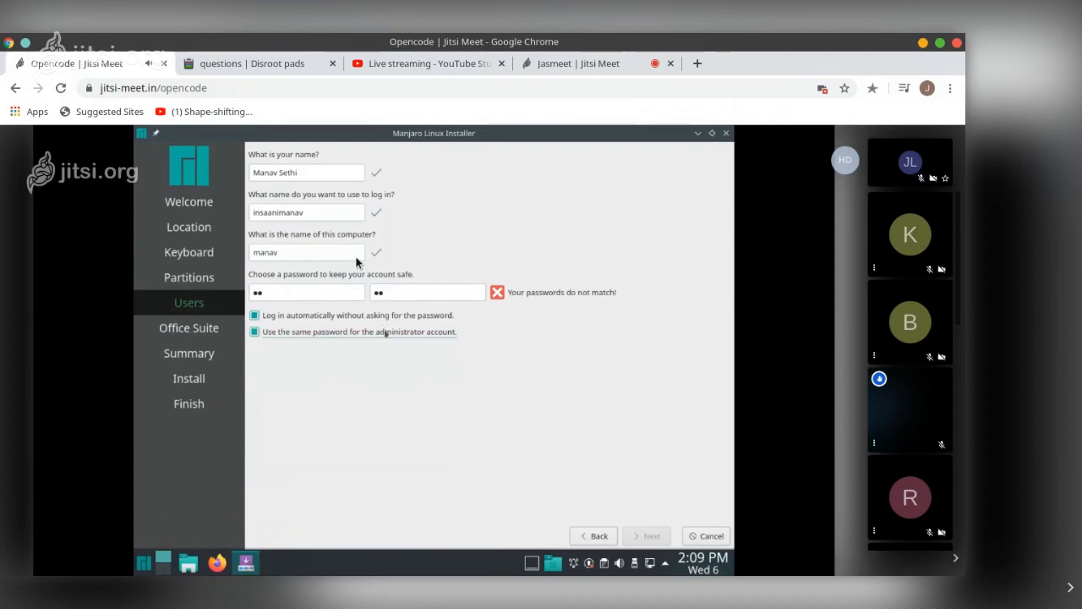
pyautogui.click(386, 333)
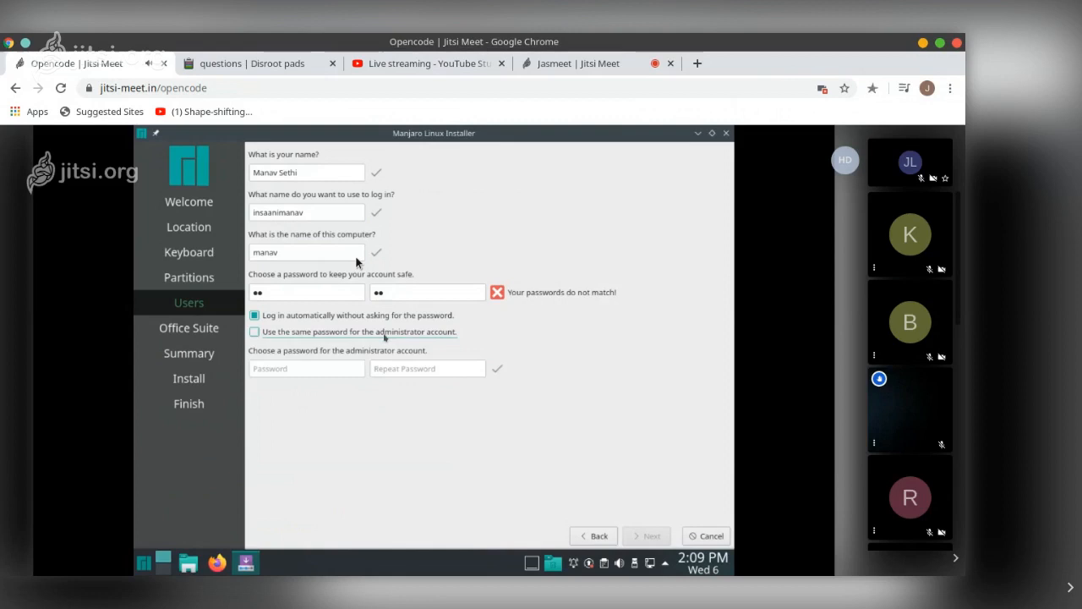
pyautogui.click(346, 370)
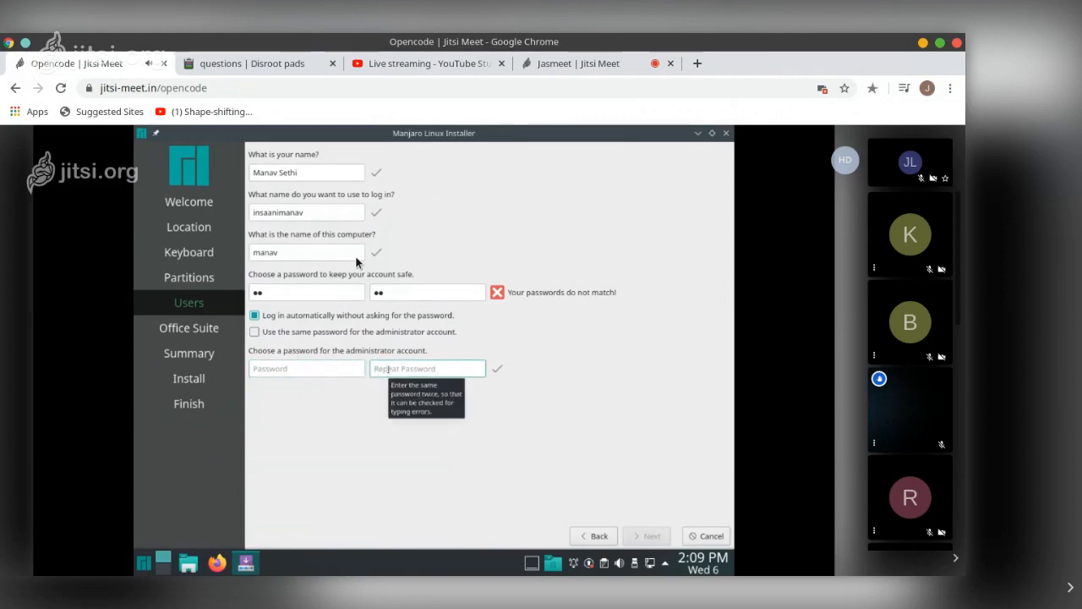
pyautogui.click(338, 332)
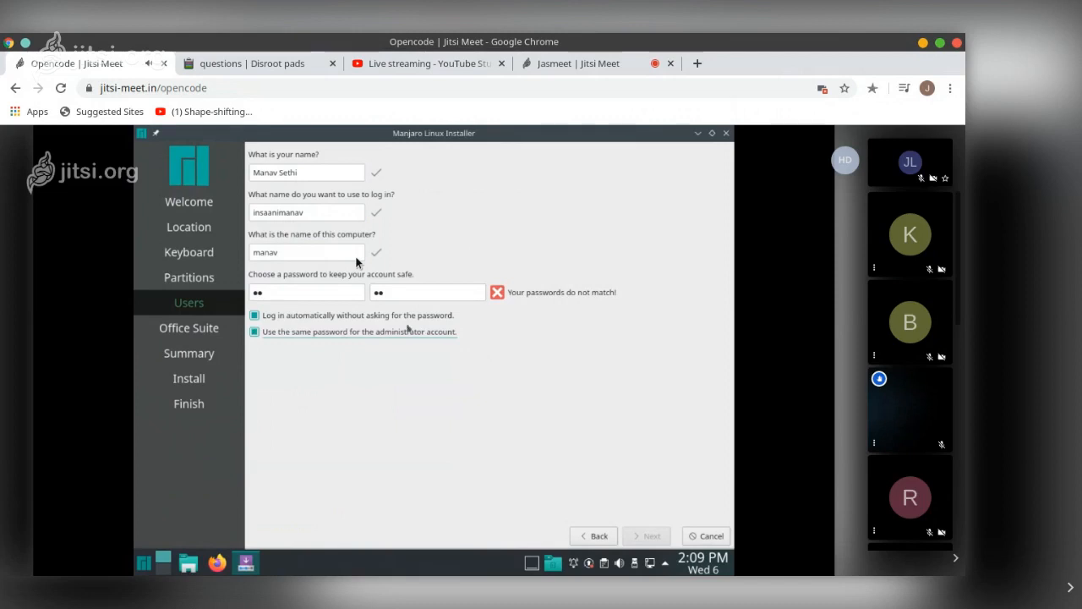
# Clear and retype the repeated user password so it matches the first password field
pyautogui.click(442, 290)
pyautogui.press('BackSpace')
pyautogui.press('BackSpace')
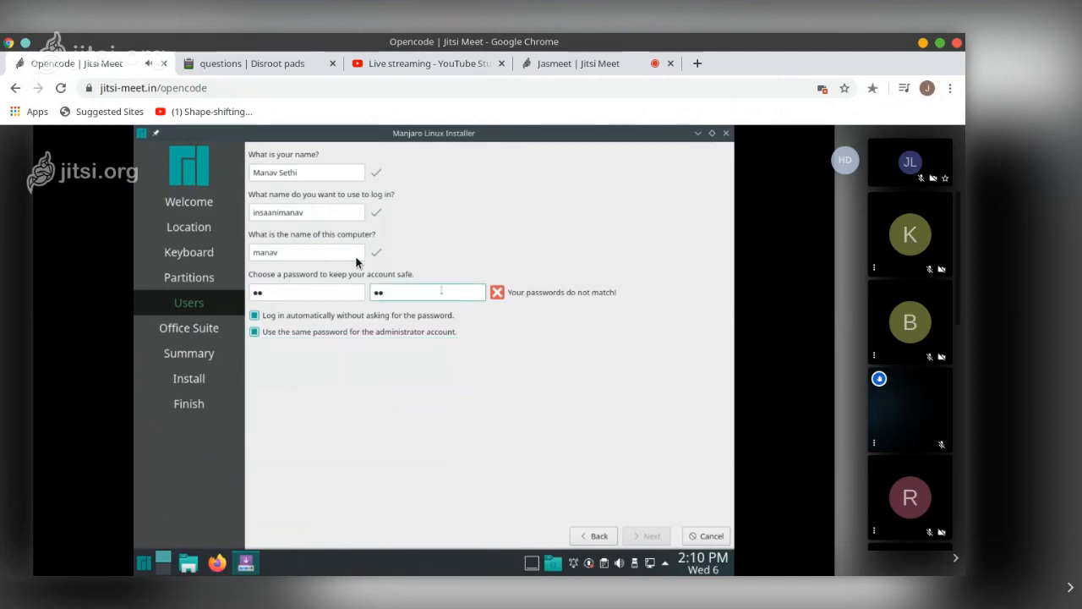
pyautogui.write('••')
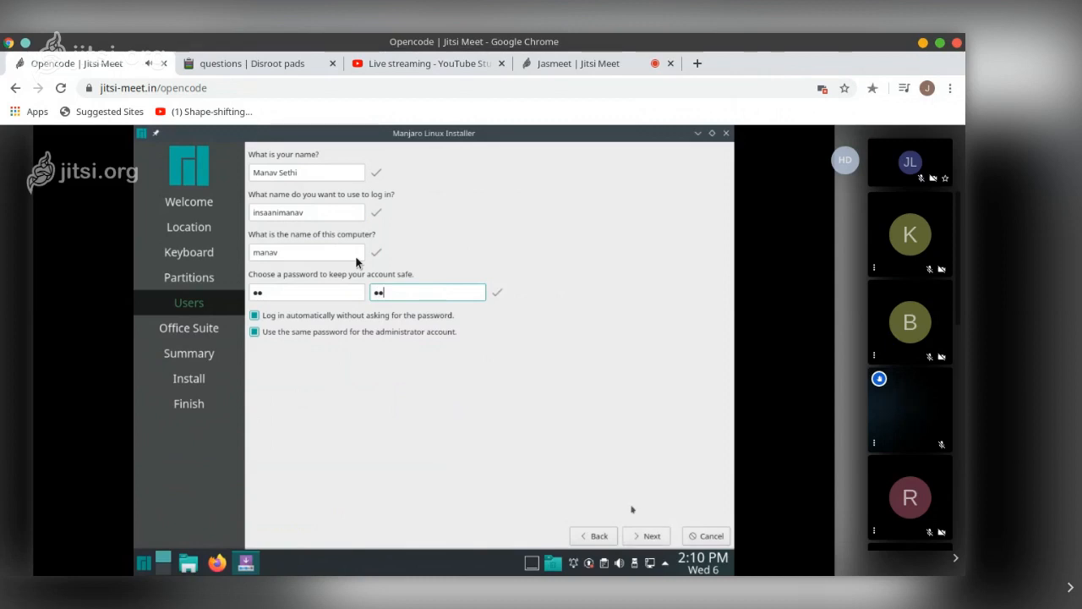
# Continue to the Office Suite page and select LibreOffice
pyautogui.click(648, 535)
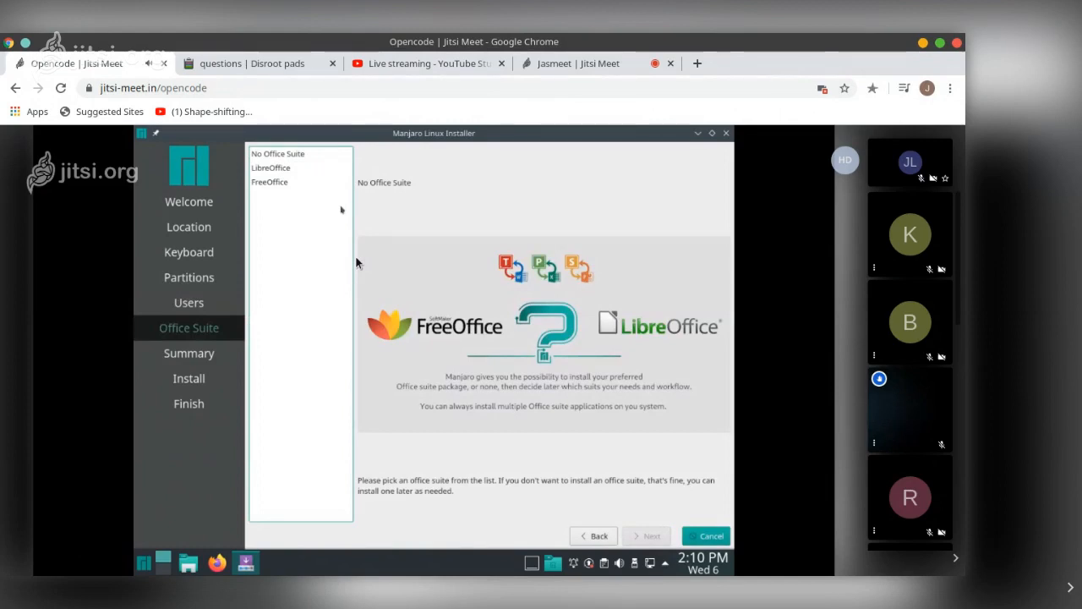
pyautogui.click(284, 166)
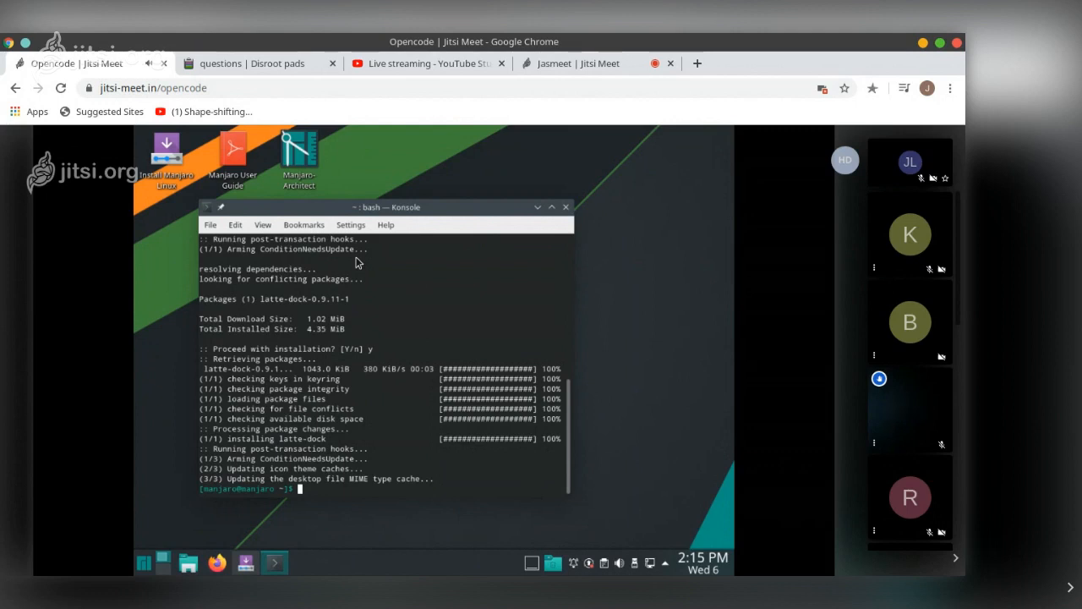
# Erase the partly typed latte command, close the Konsole terminal and open the application launcher
pyautogui.write('latte-')
pyautogui.press('BackSpace')
pyautogui.press('BackSpace')
pyautogui.press('BackSpace')
pyautogui.press('BackSpace')
pyautogui.press('BackSpace')
pyautogui.press('BackSpace')
pyautogui.hotkey('ctrl', 'd')
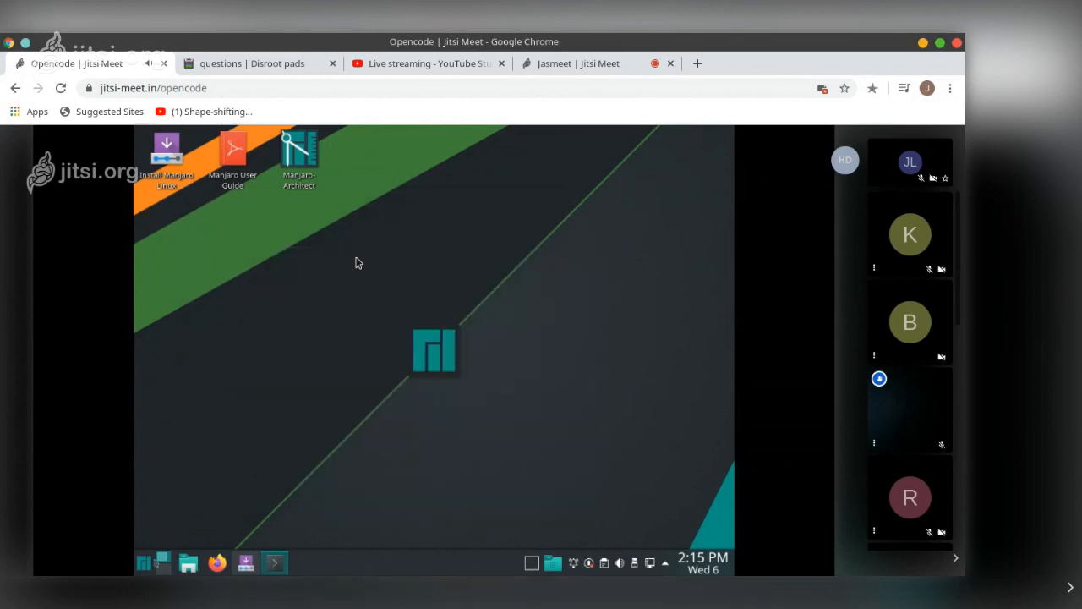
pyautogui.press('super')
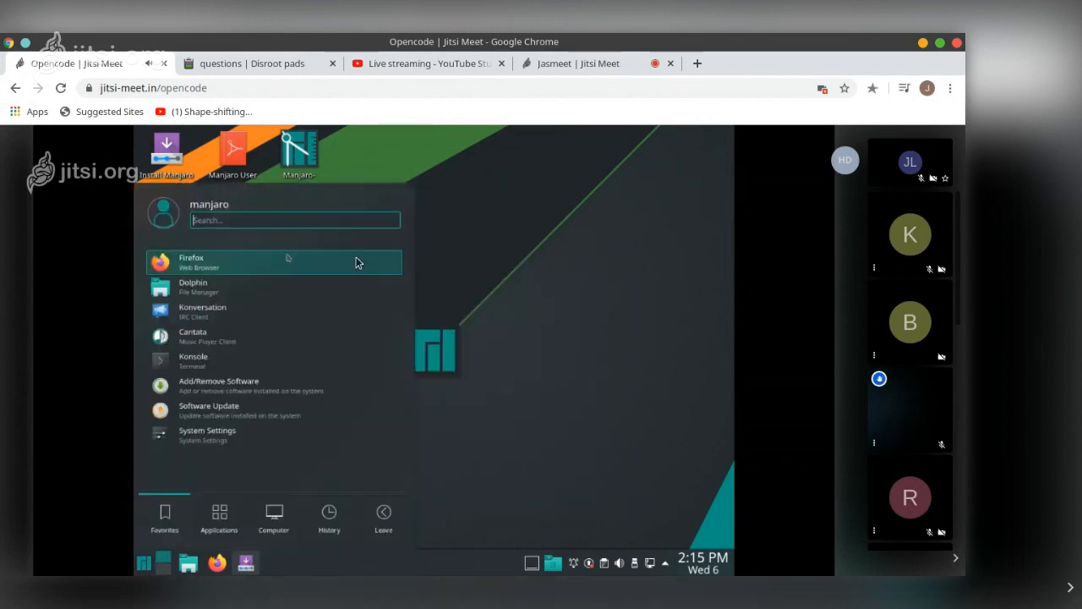
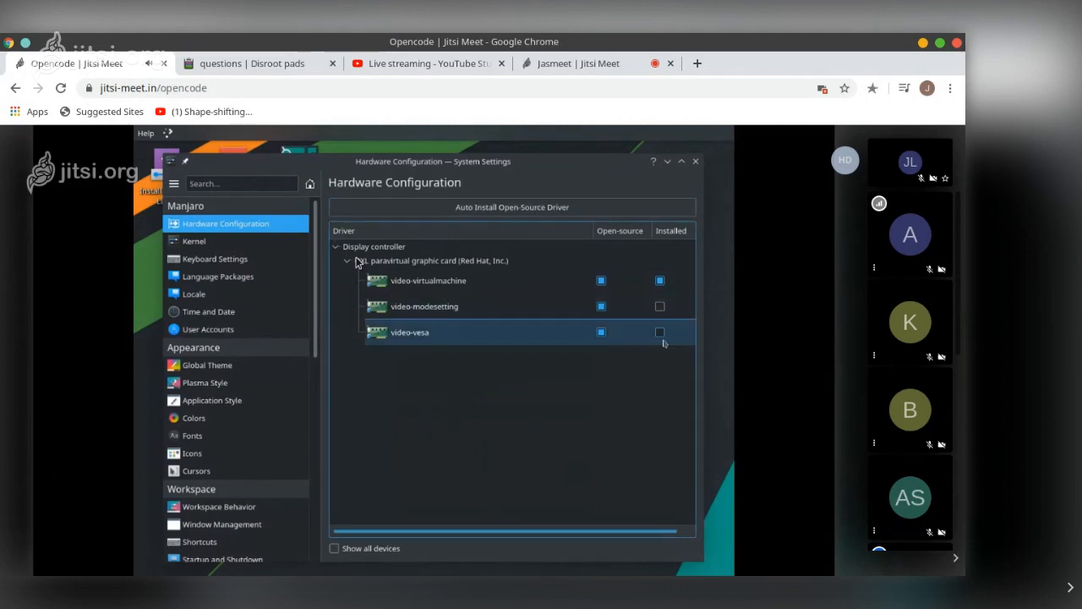
# Start the automatic open-source driver installation and cancel its confirmation dialog
pyautogui.click(513, 207)
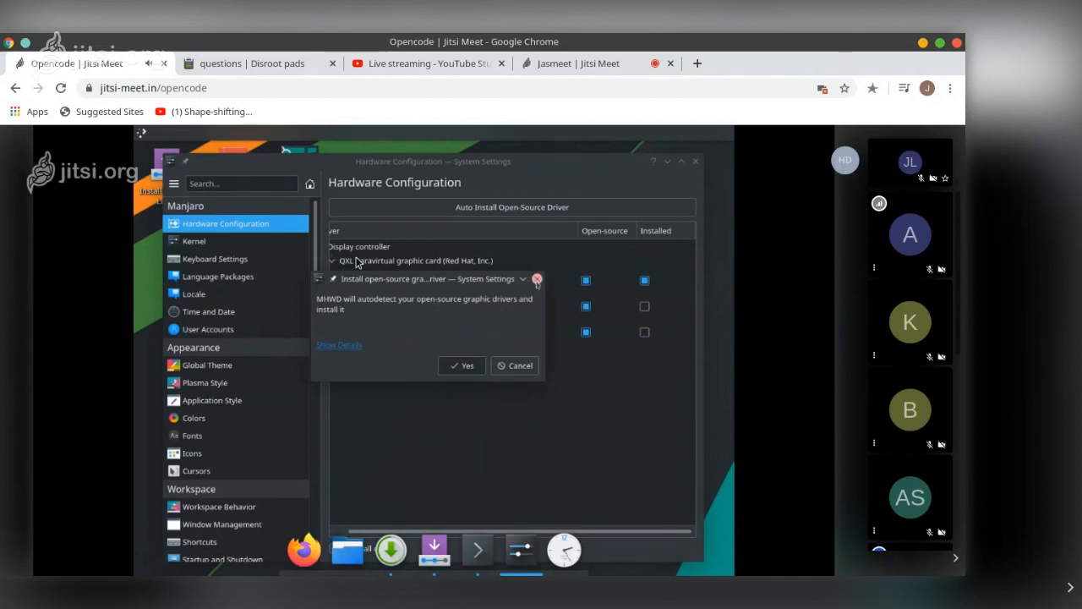
pyautogui.click(537, 279)
# Open the Kernel settings page and scroll through the list of available Linux kernels
pyautogui.click(253, 244)
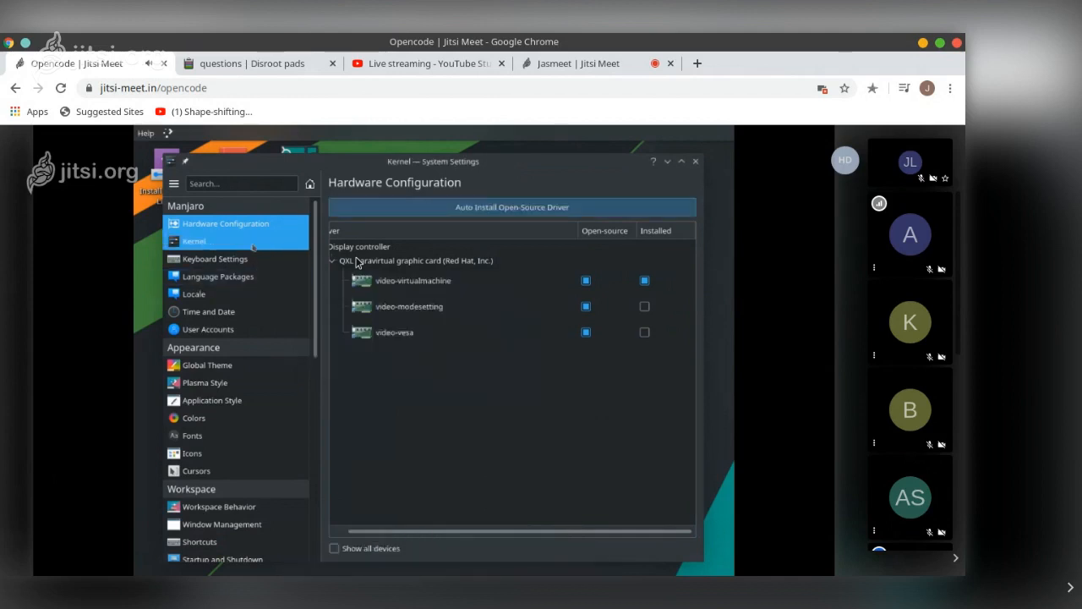
pyautogui.scroll(-2, 564, 386)
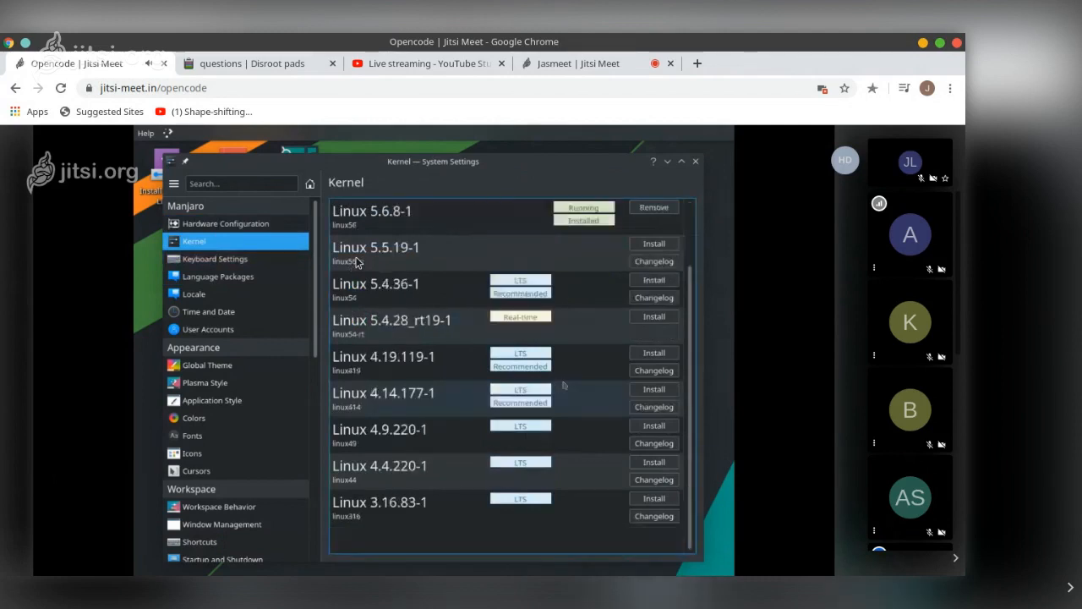
pyautogui.scroll(2, 564, 386)
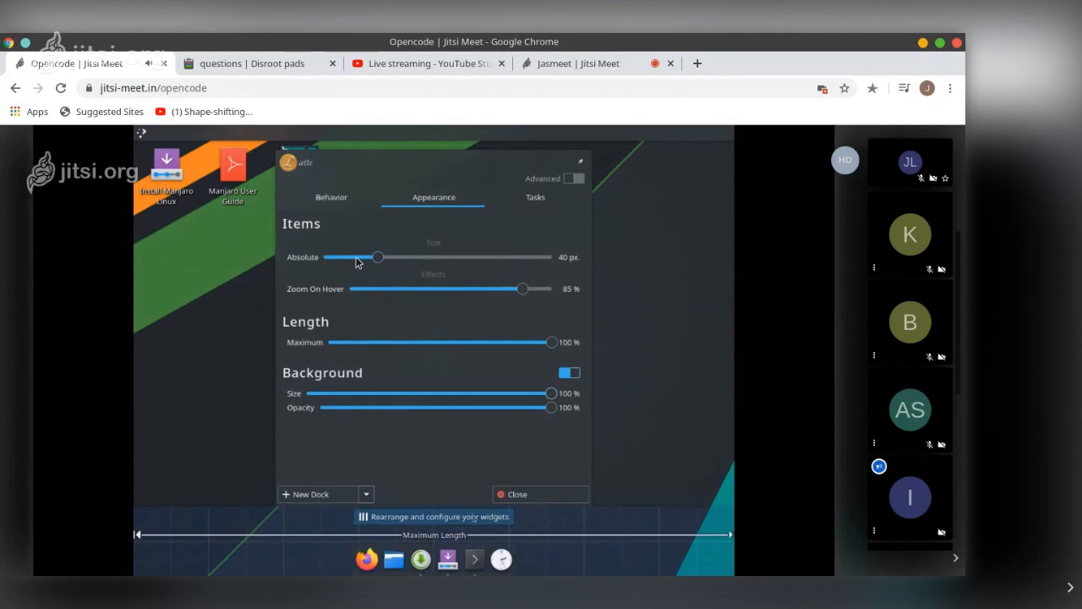
# Check the YouTube Studio live stream tab, switch to the Jasmeet meeting tab and stop screen sharing
pyautogui.click(346, 206)
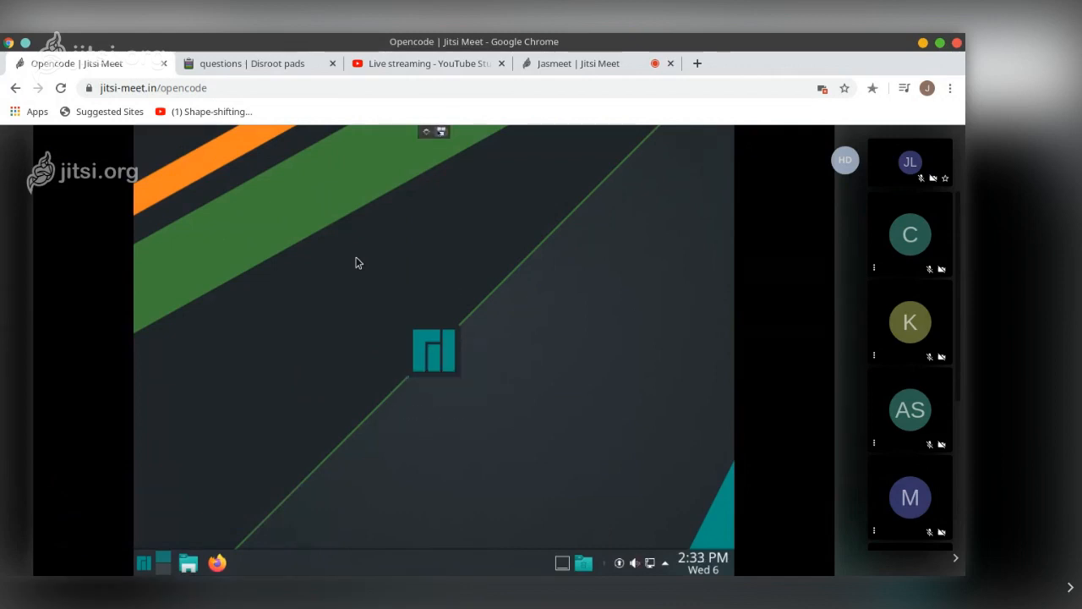
pyautogui.click(436, 67)
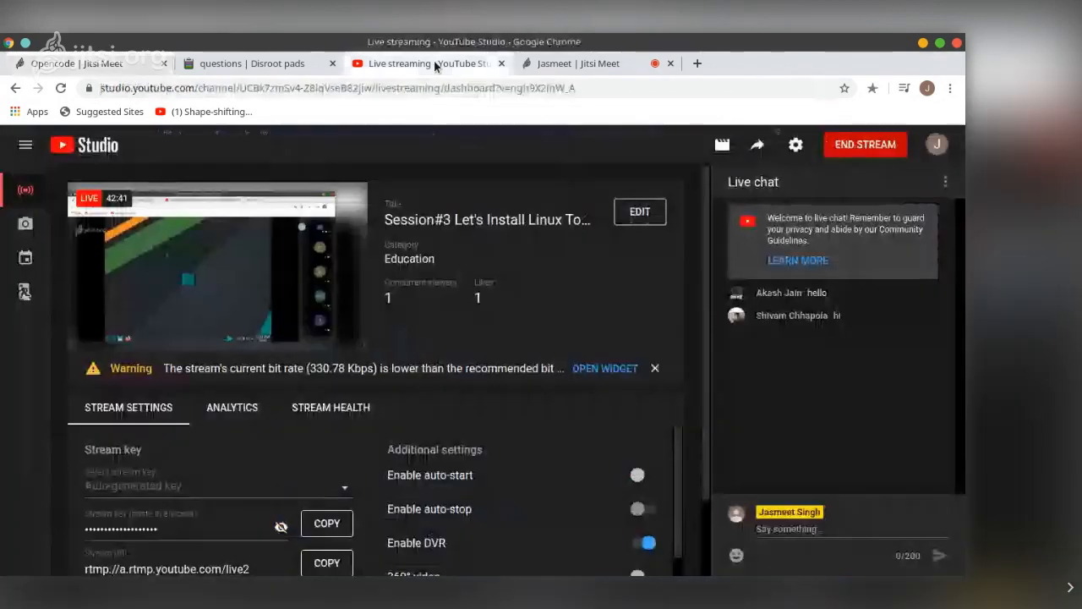
pyautogui.click(546, 65)
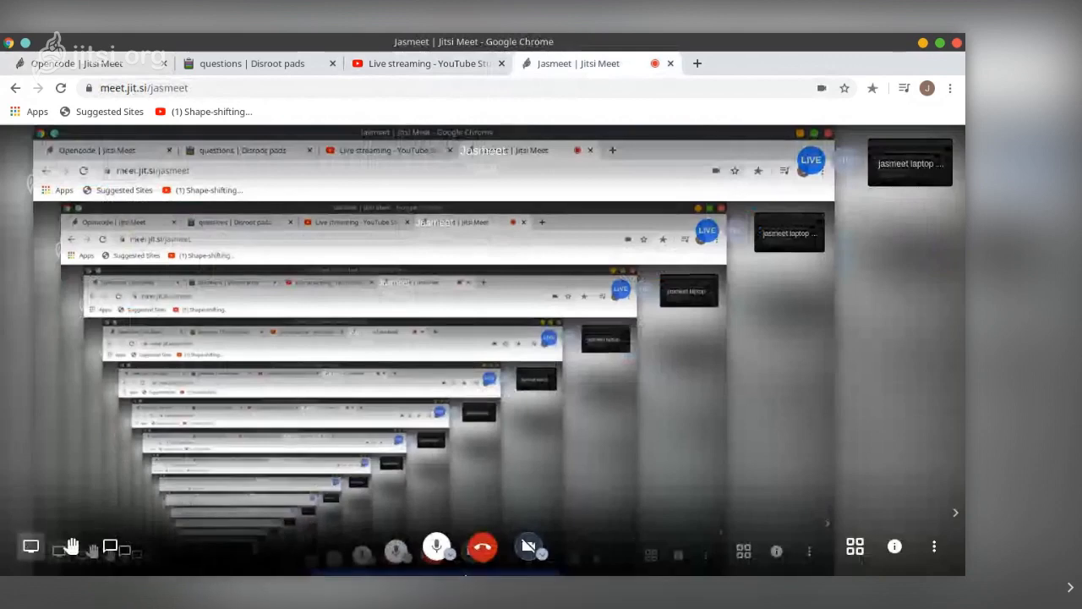
pyautogui.moveTo(512, 569)
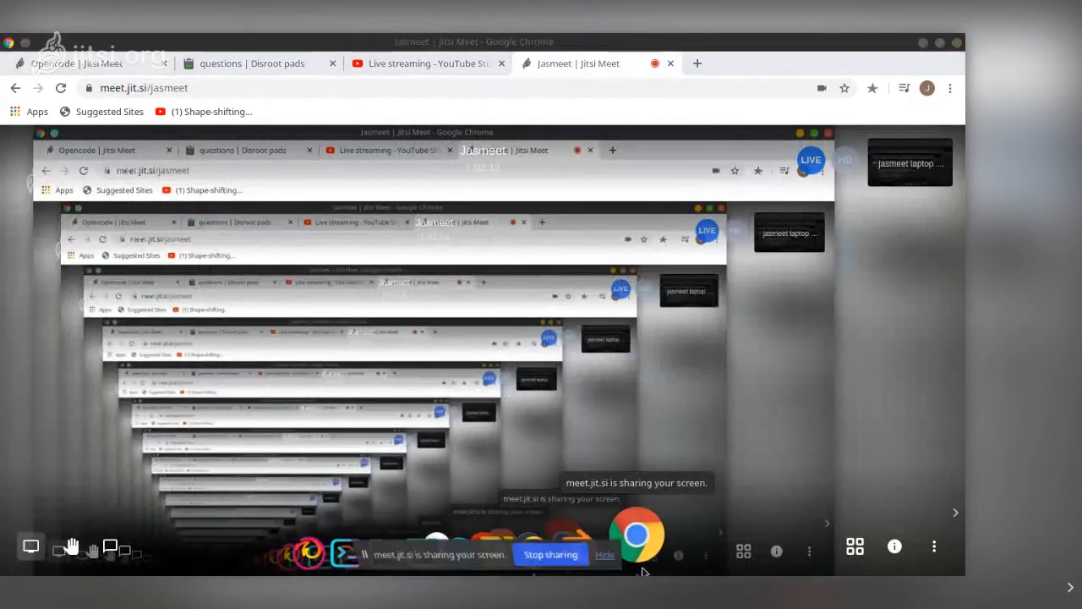
pyautogui.click(548, 553)
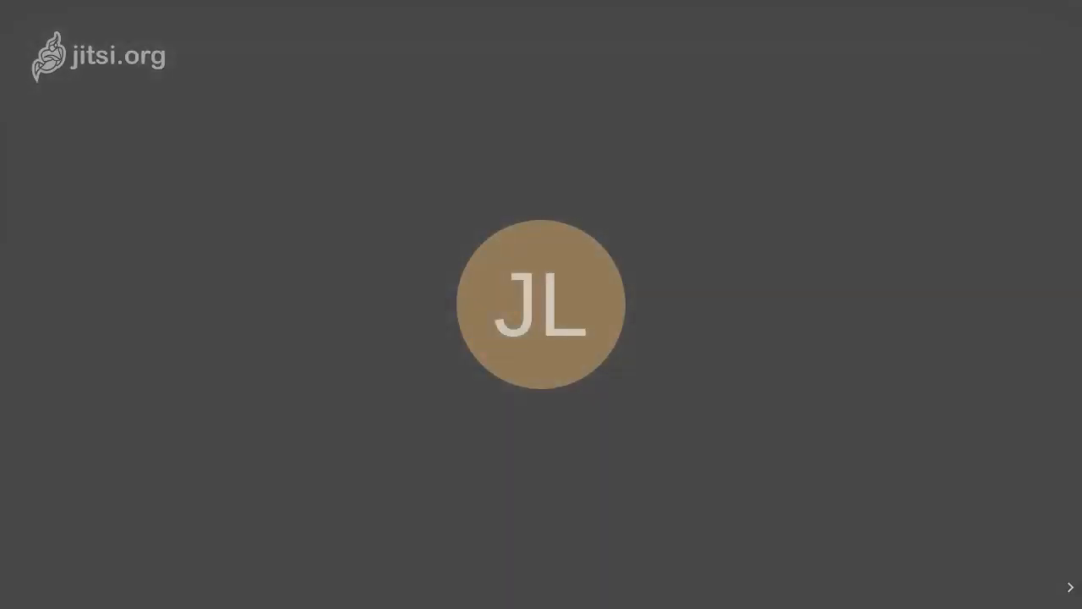